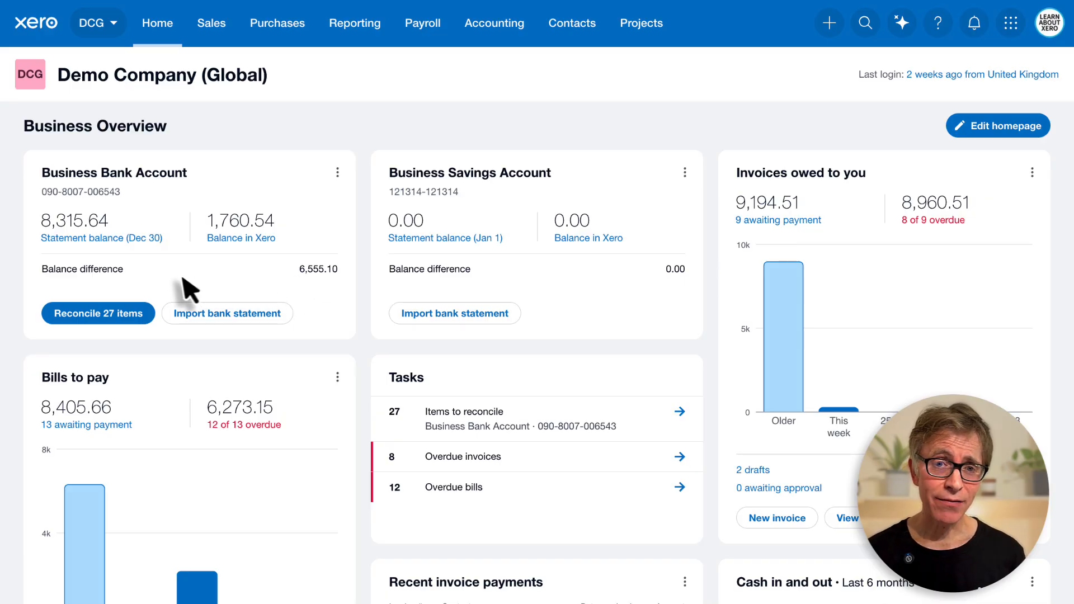
- Open cash coding for the Business Bank Account's unreconciled statement lines
left_click(127, 314)
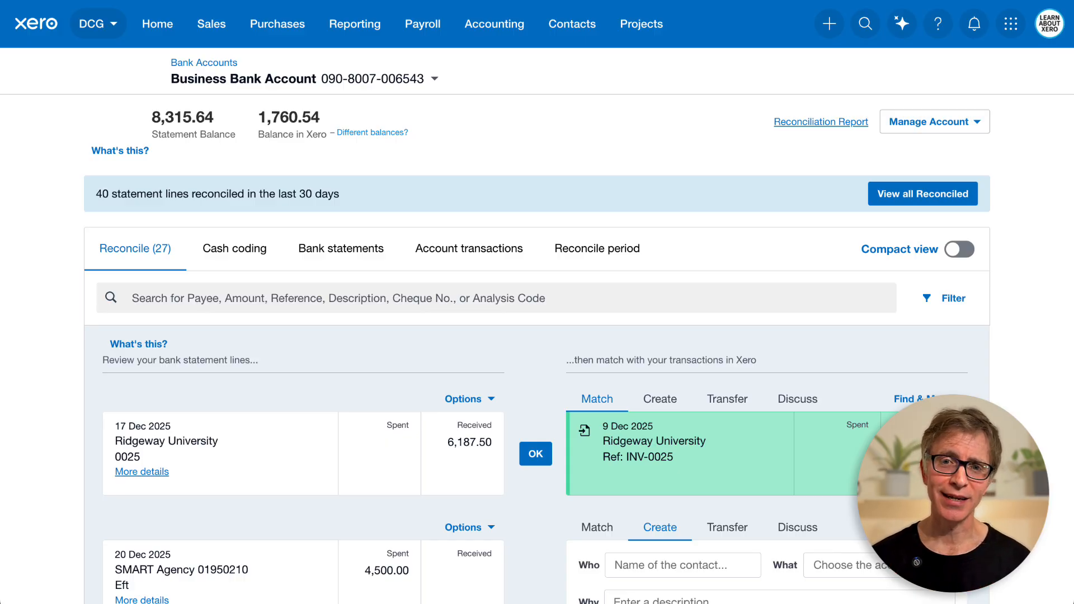
left_click(231, 258)
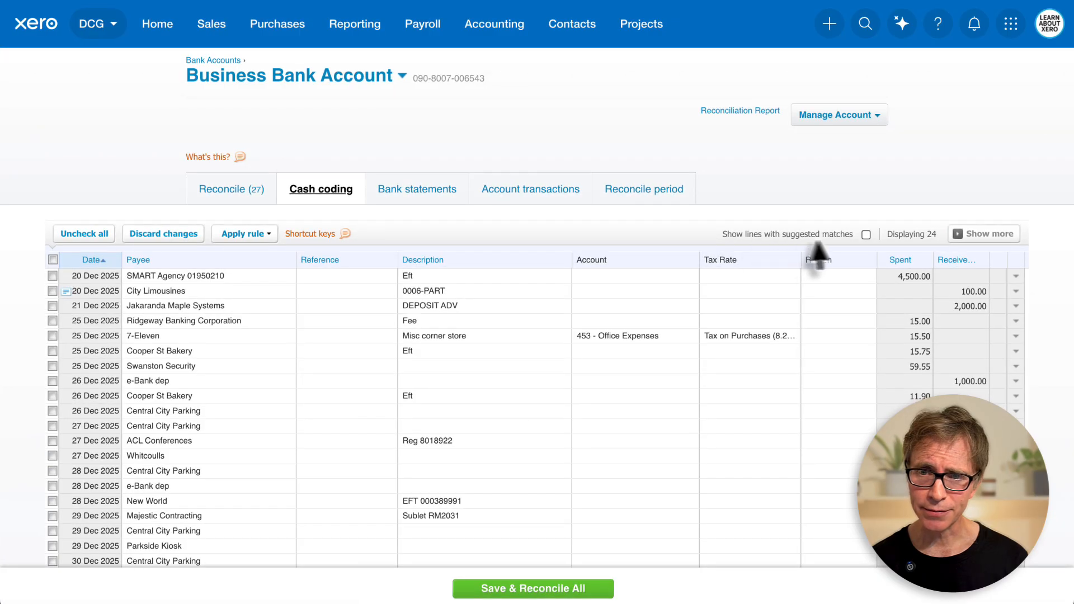
- Review the cash coding list with suggested-match lines shown, hide them again, and sort the remaining lines by payee
left_click(866, 235)
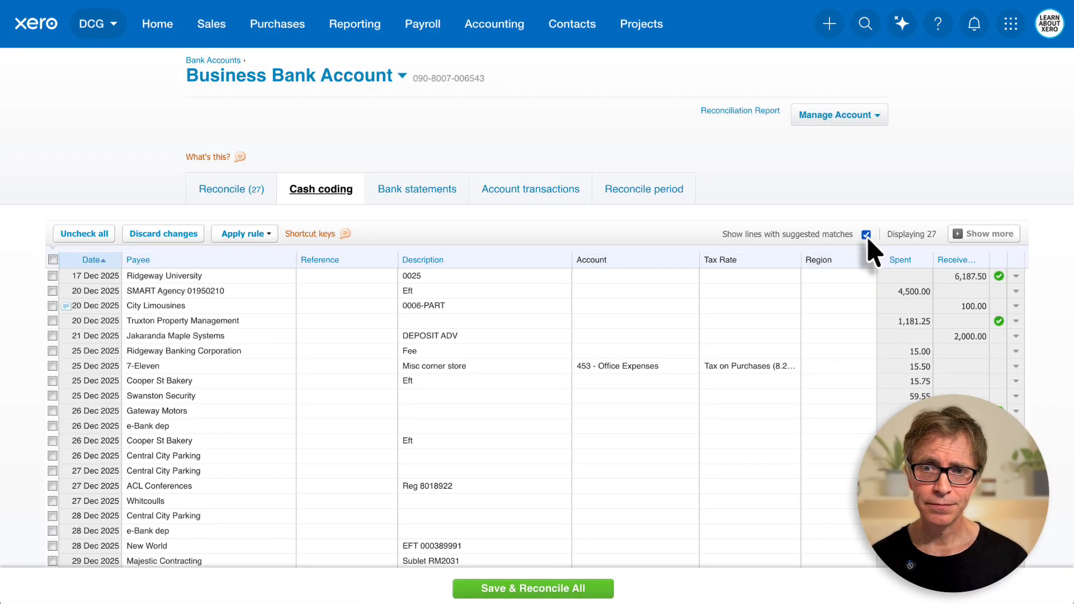
scroll(888, 212, "down", 5)
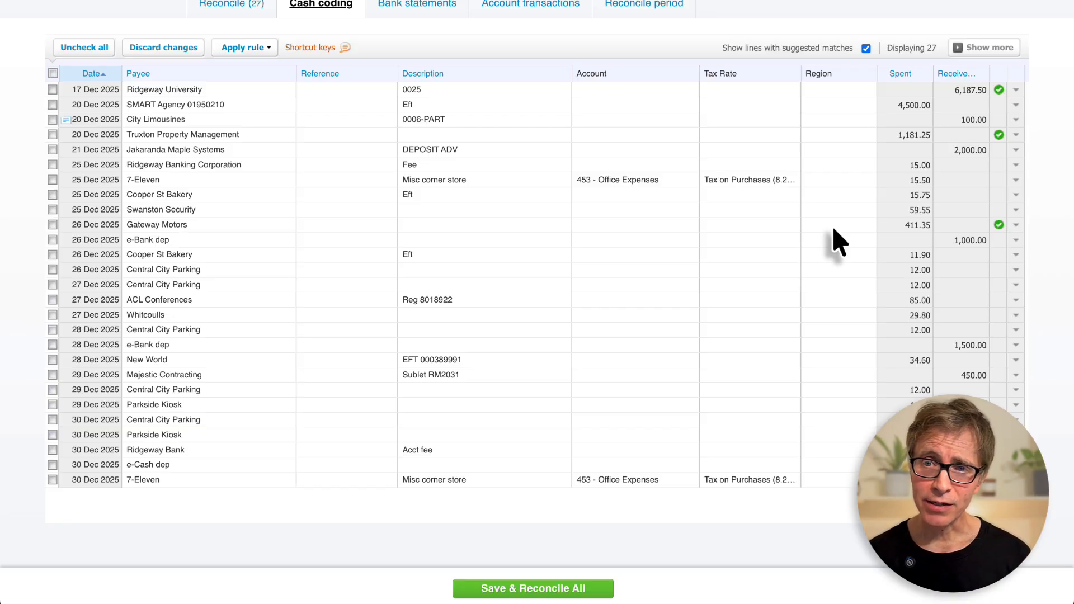
left_click(867, 51)
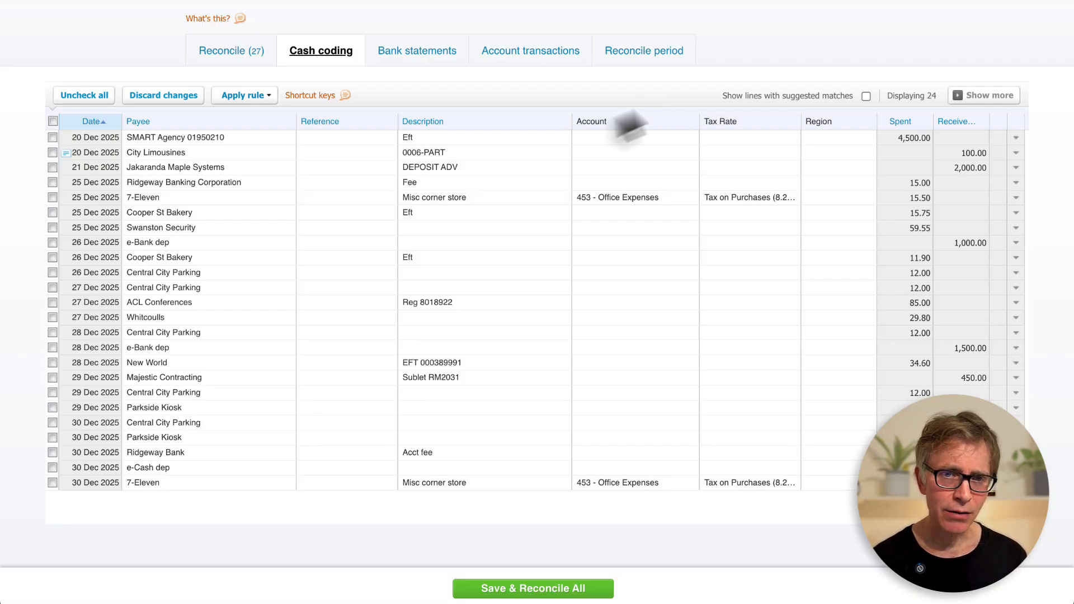
left_click(146, 123)
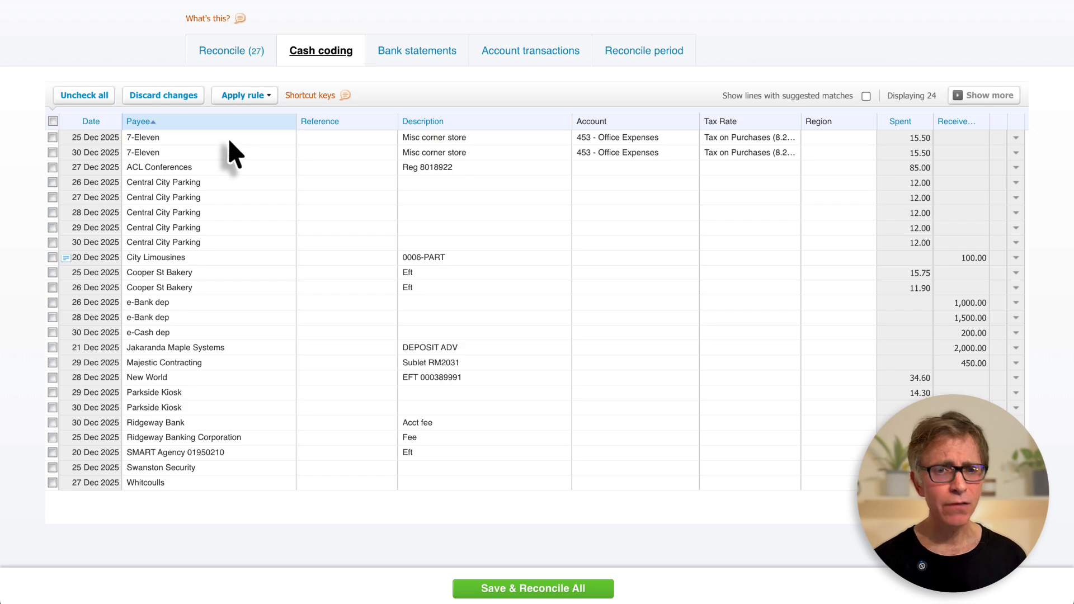
scroll(246, 189, "up", 1)
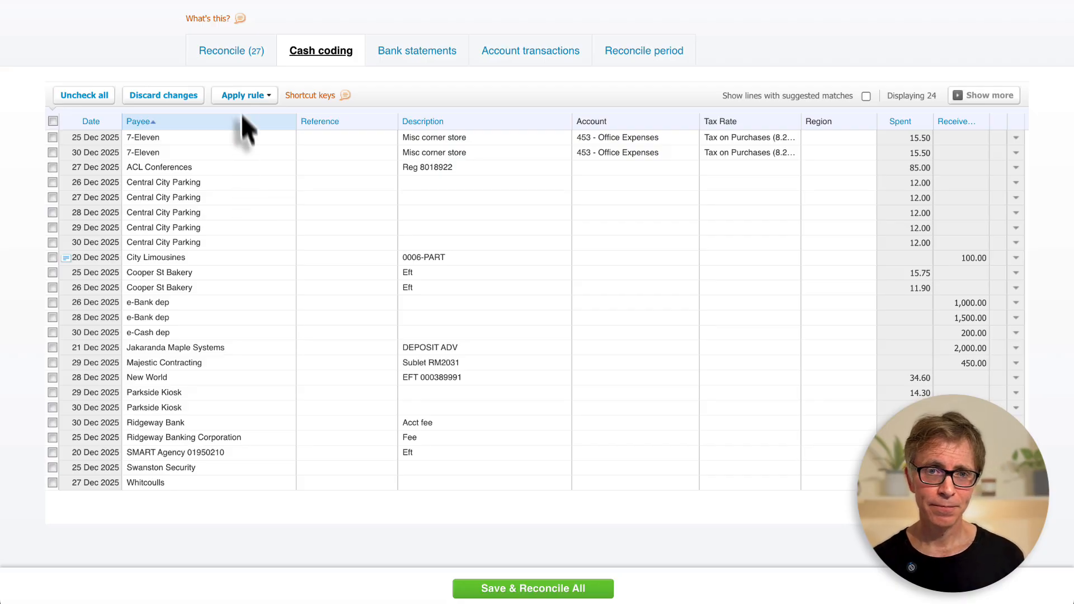
- Return to the reconcile view and accept the suggested match of the Ridgeway University receipt with INV-0025
left_click(239, 53)
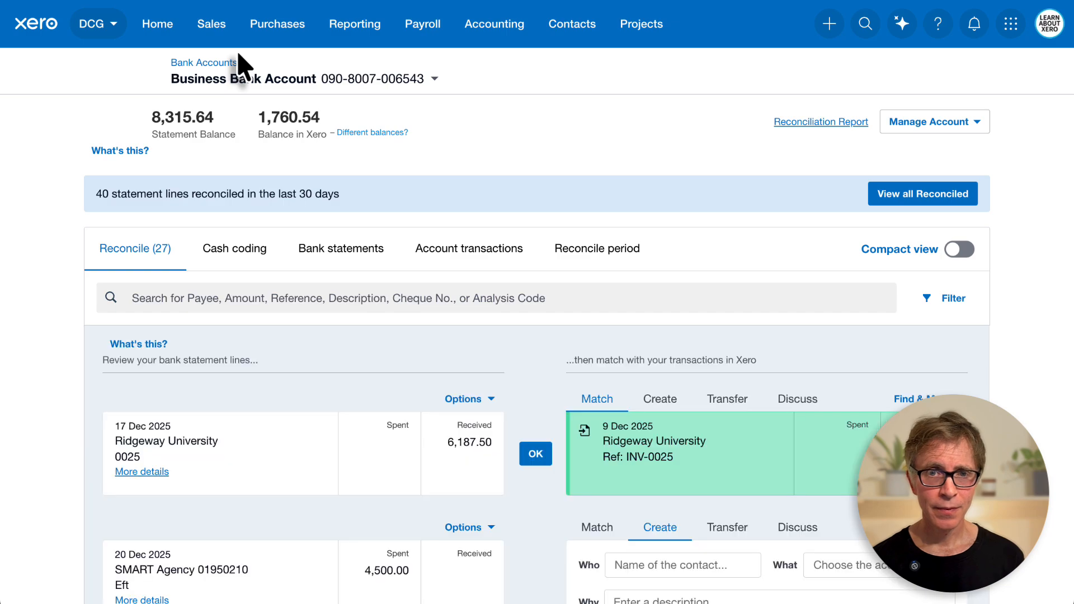
scroll(293, 187, "down", 5)
scroll(298, 189, "down", 2)
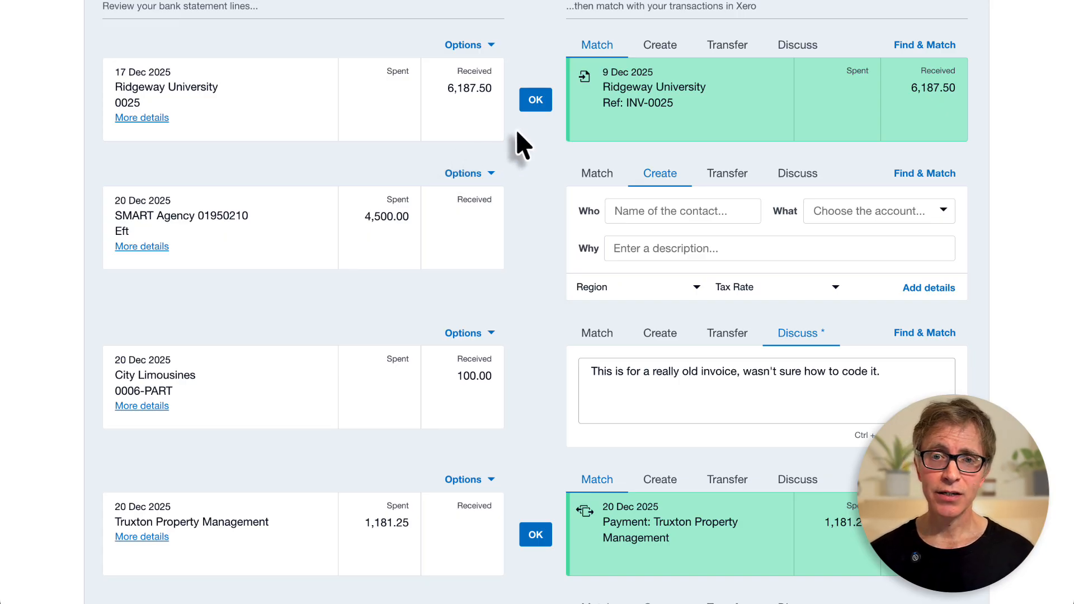
left_click(537, 103)
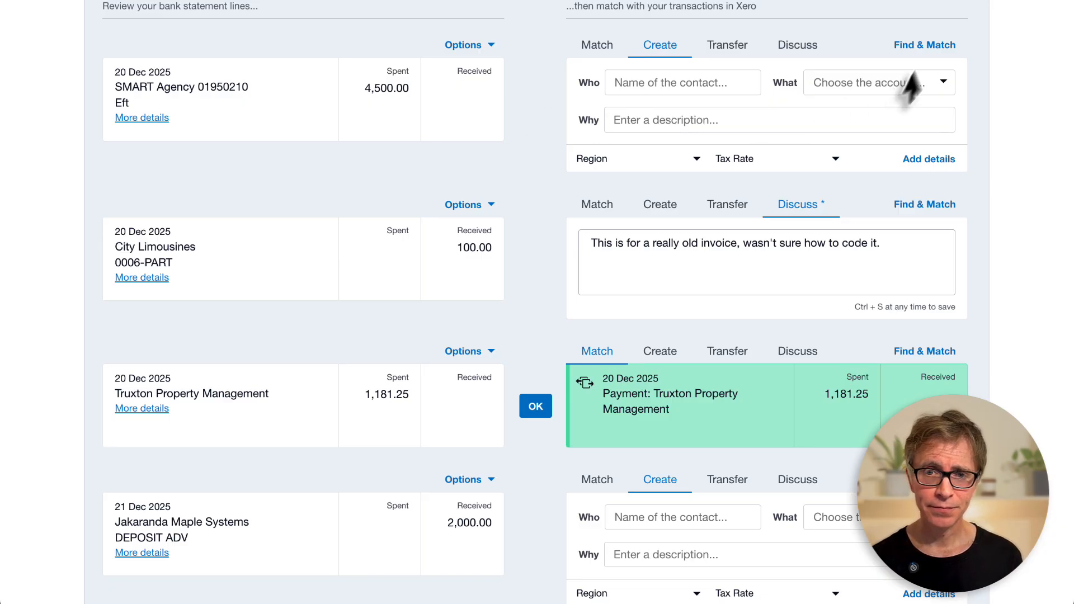
- Reconcile the 4,500.00 SMART Agency payment with bills SM0195 and SM0210, and accept the suggested Truxton Property Management match
left_click(924, 46)
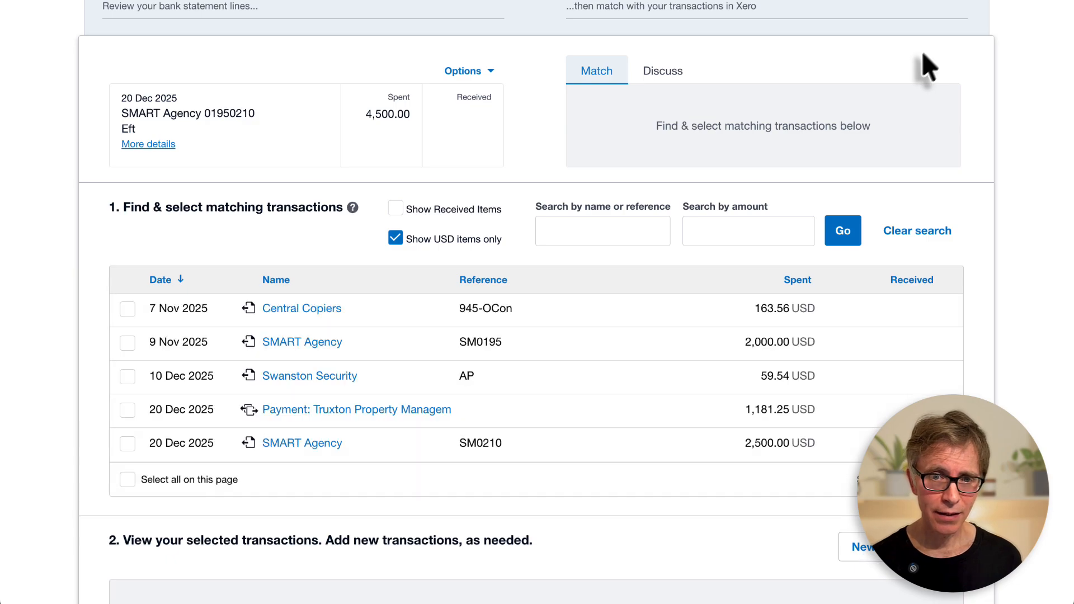
left_click(128, 342)
left_click(127, 444)
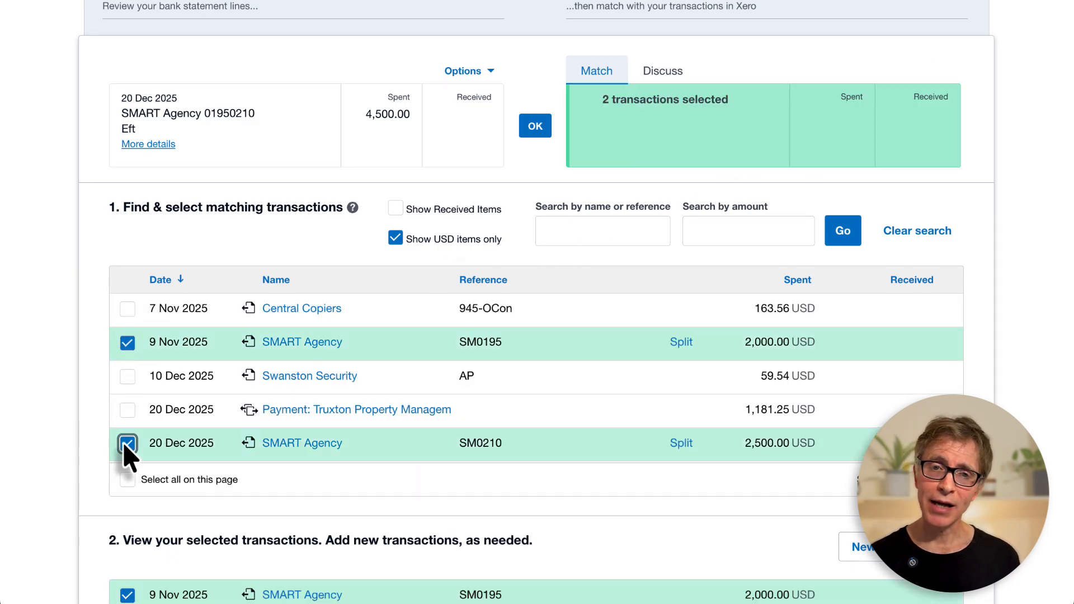
left_click(538, 127)
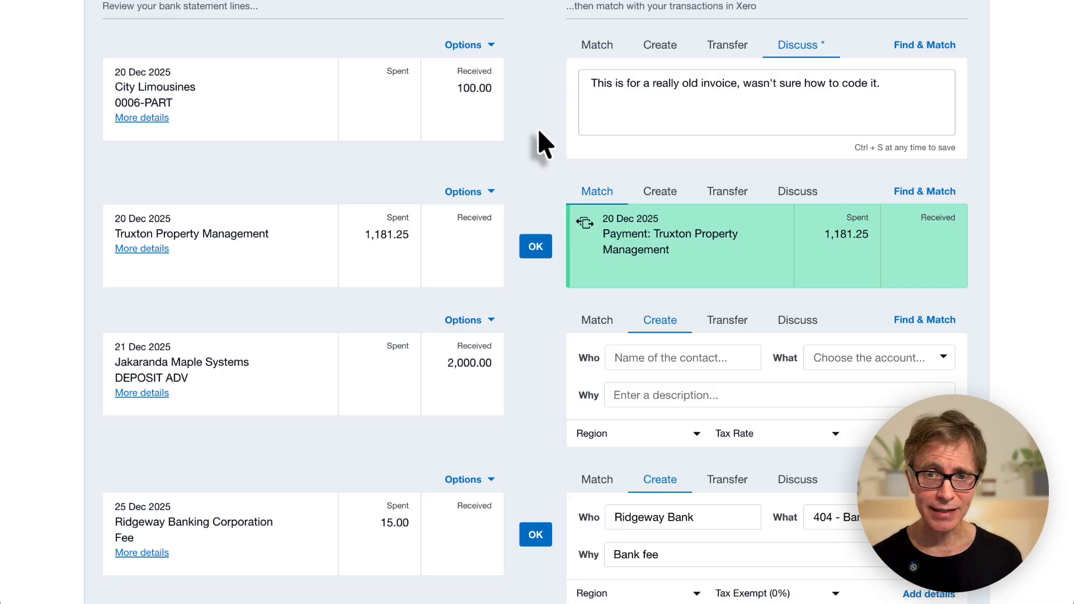
left_click(536, 247)
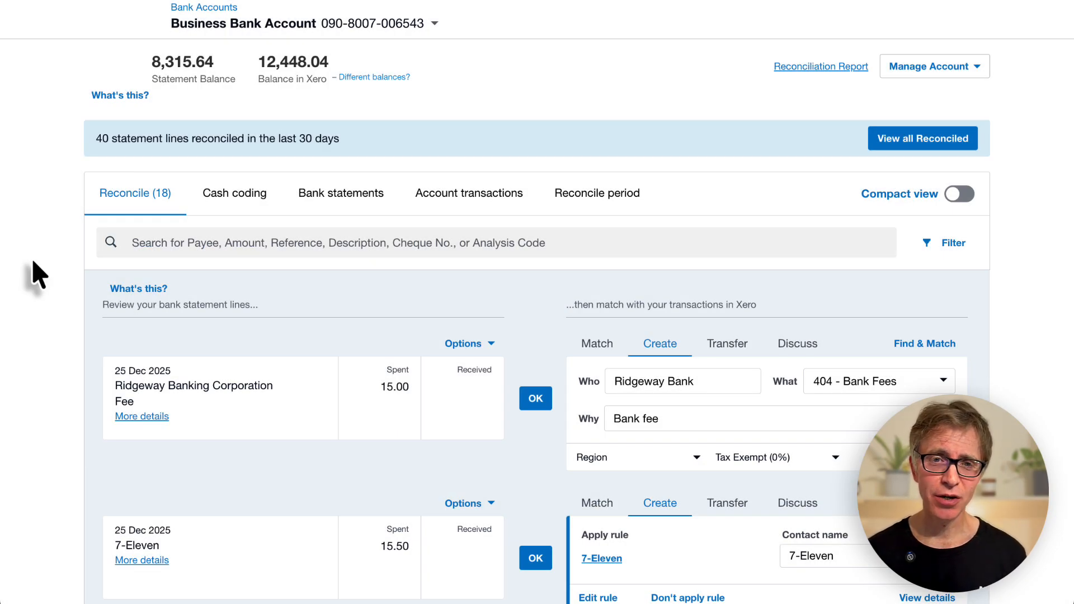
- In cash coding, sort the lines by payee and save and reconcile the already coded 7-Eleven lines
left_click(235, 194)
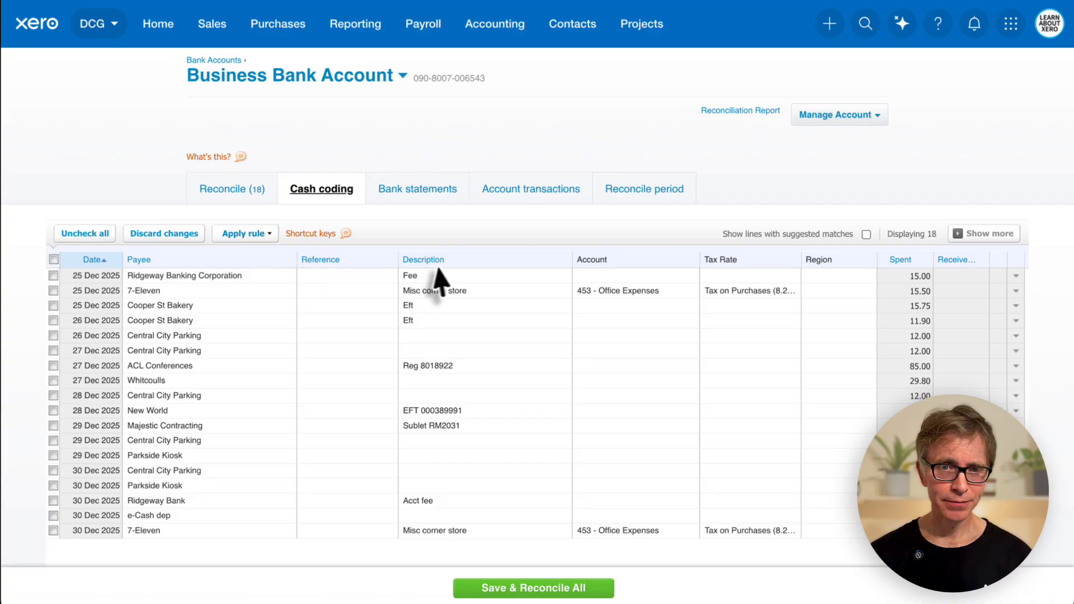
left_click(144, 260)
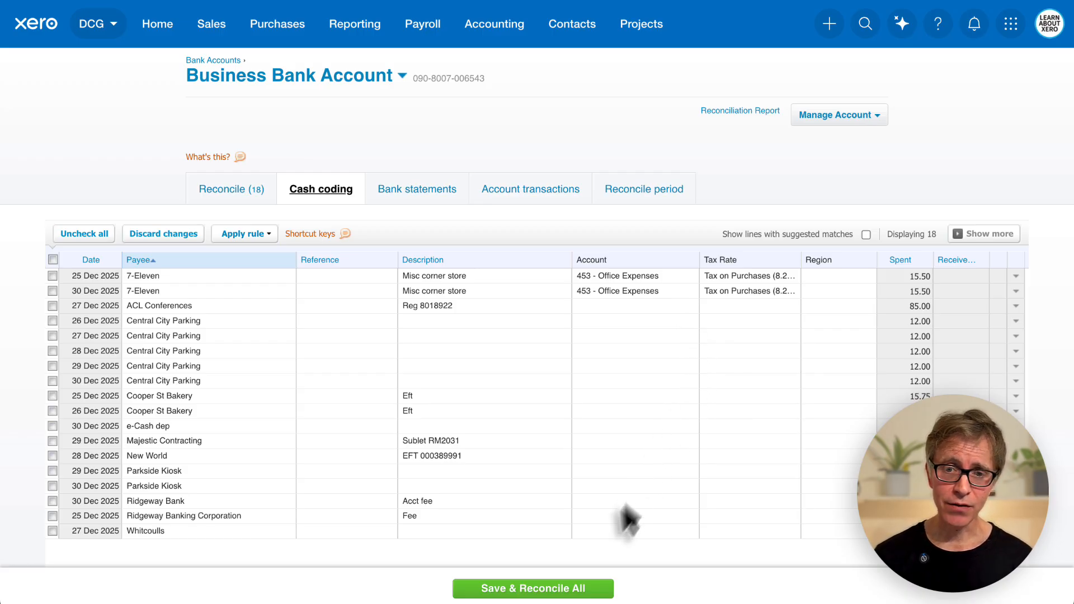
left_click(569, 592)
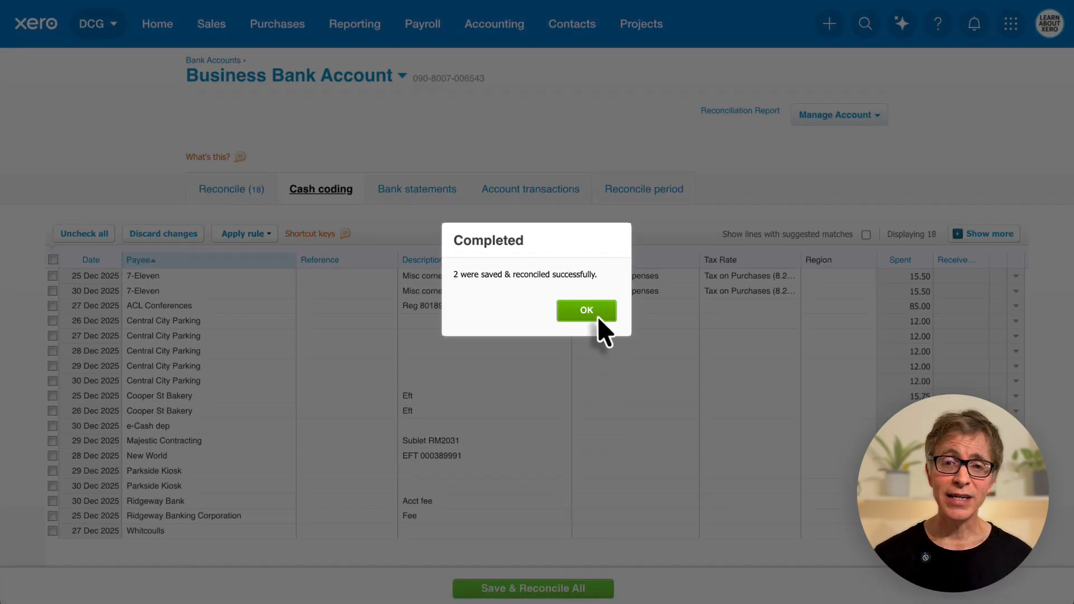
left_click(597, 314)
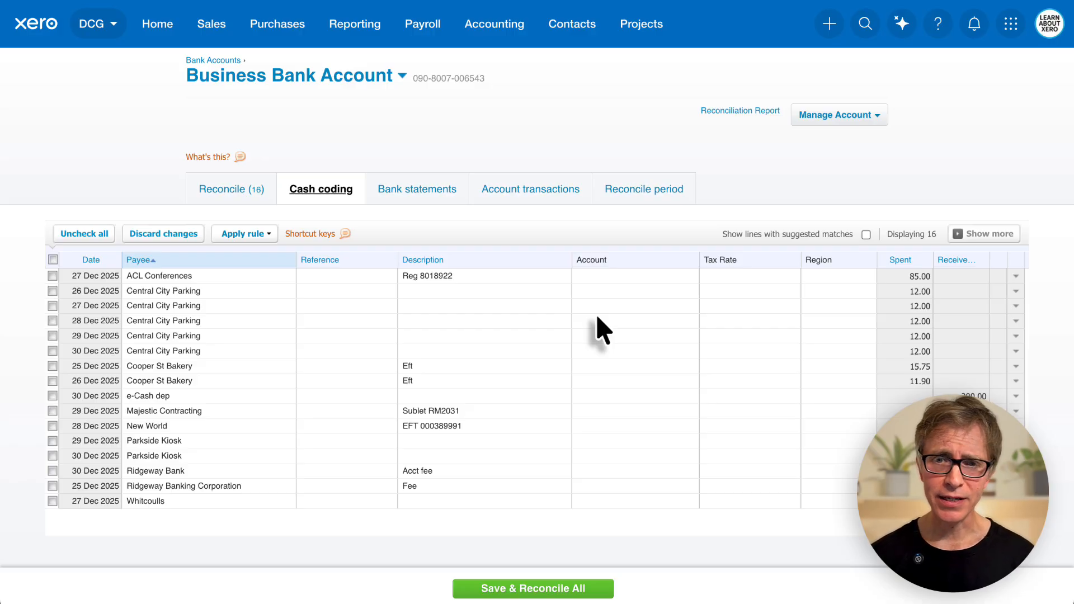
- Code the ACL Conferences line to account 400 - Advertising
left_click(603, 278)
type("a")
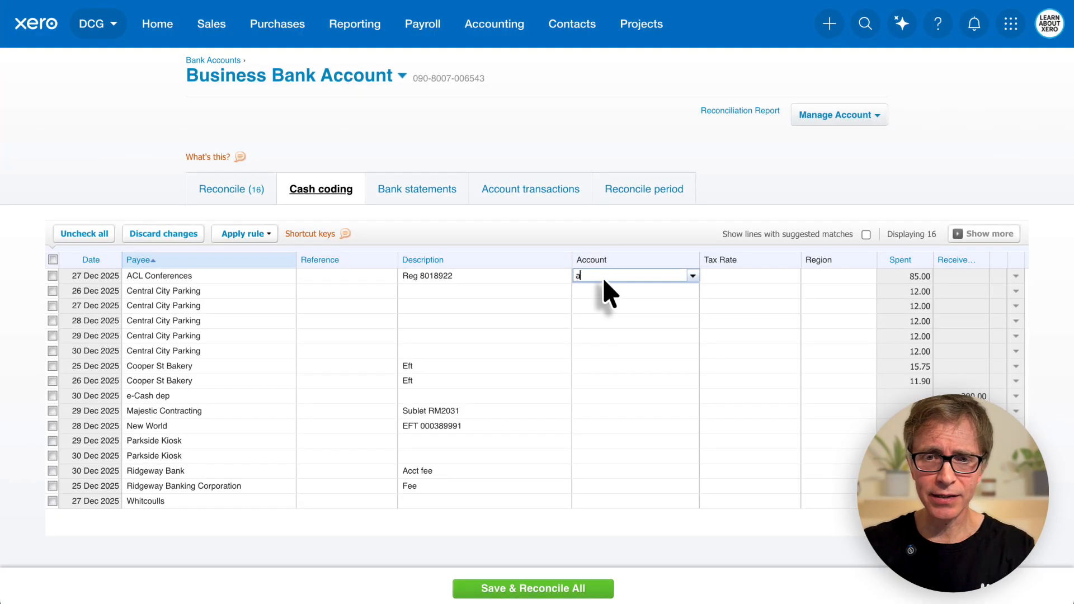
type("dv")
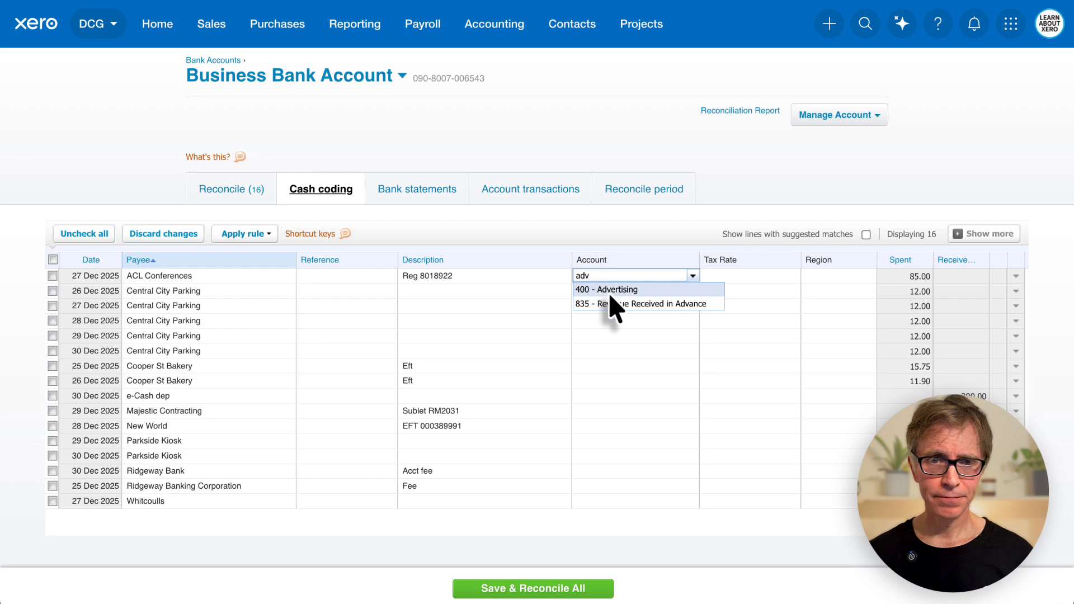
key("Return")
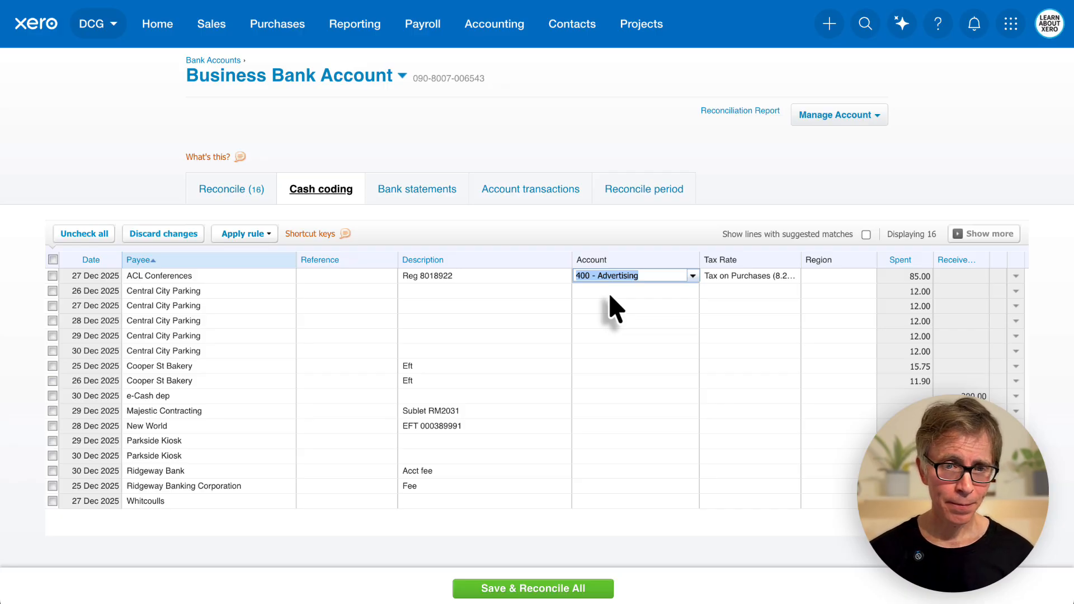
- Select all Central City Parking and Parkside Kiosk lines and code them together to 449 - Motor Vehicle Expenses
left_click(52, 291)
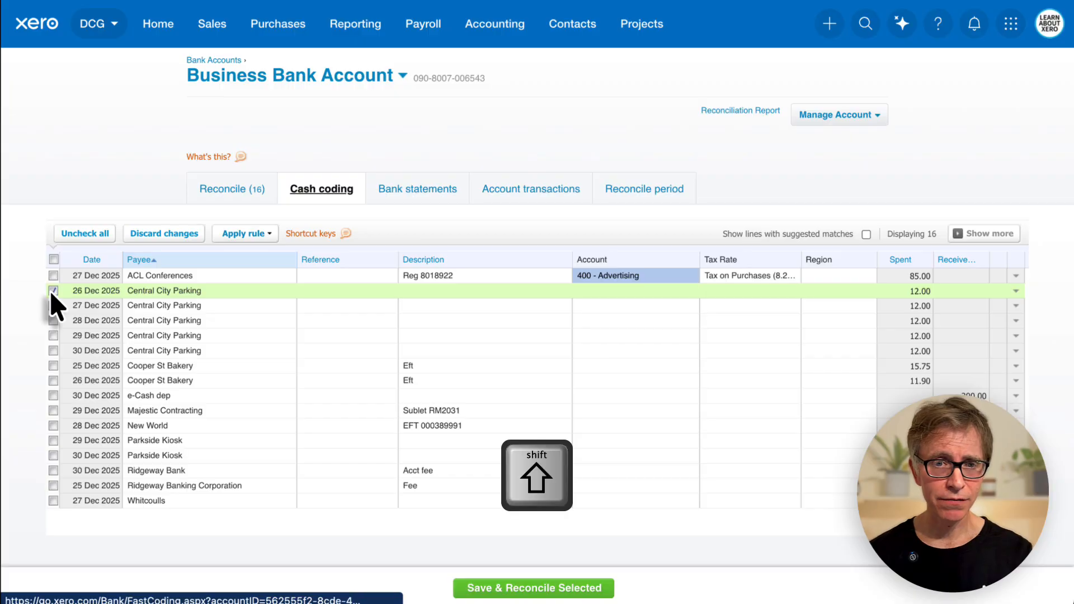
left_click(54, 351, "shift")
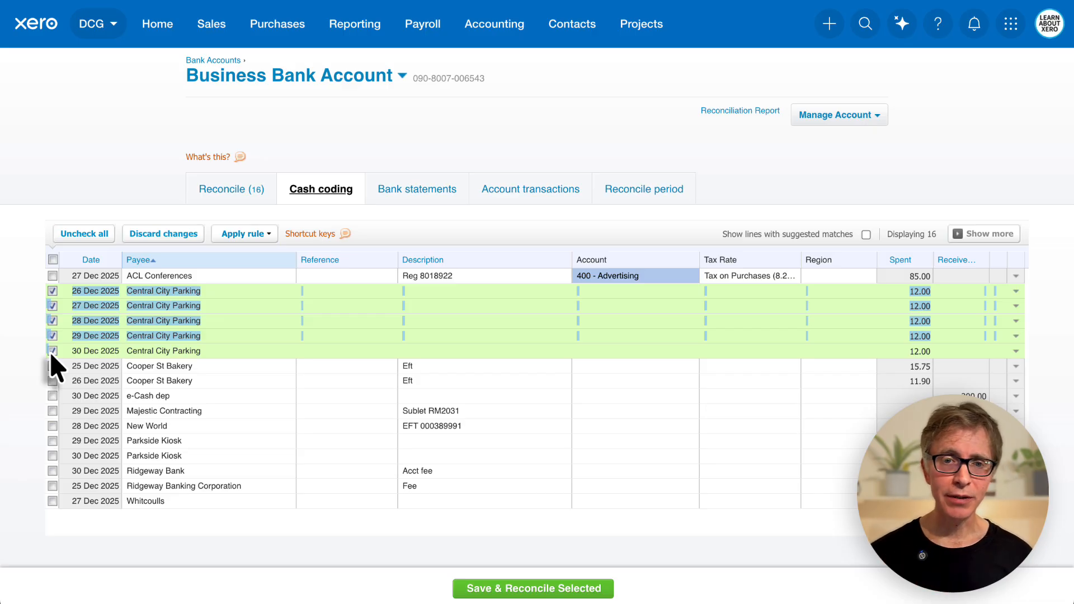
left_click(52, 441)
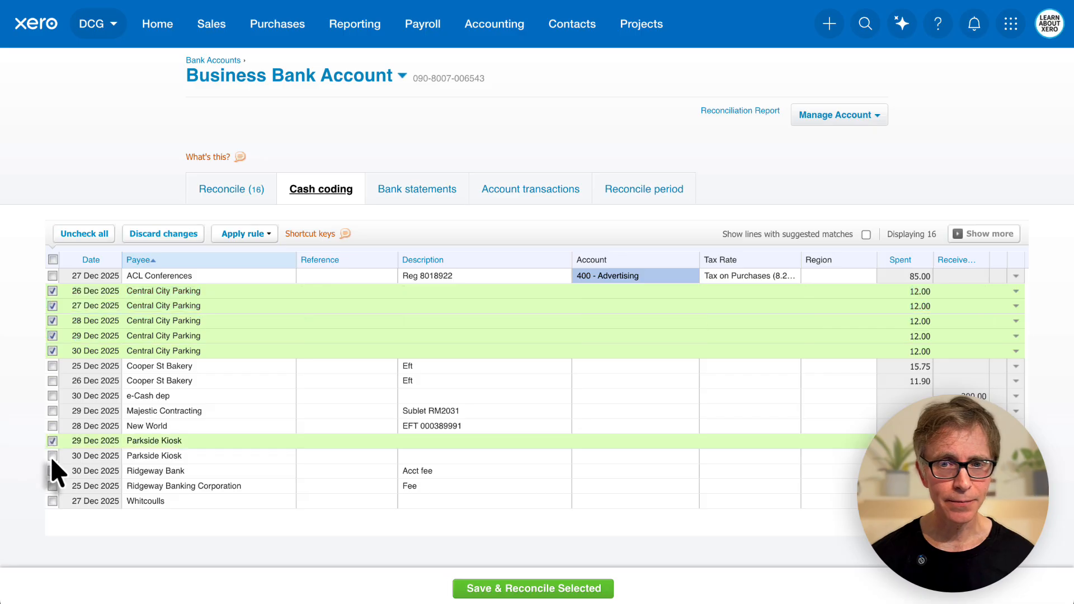
left_click(52, 456)
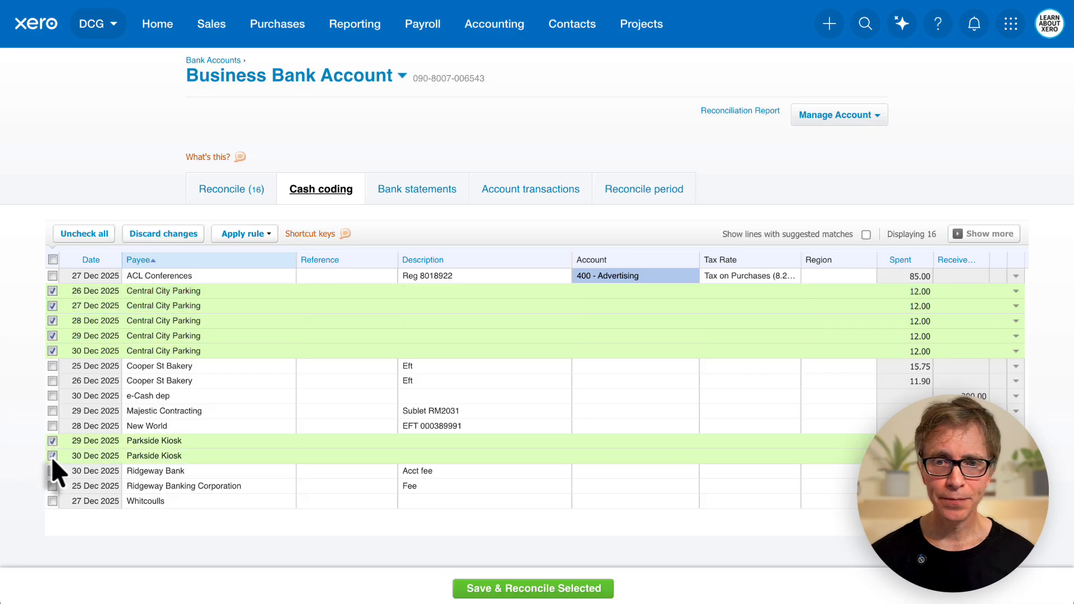
left_click(608, 307)
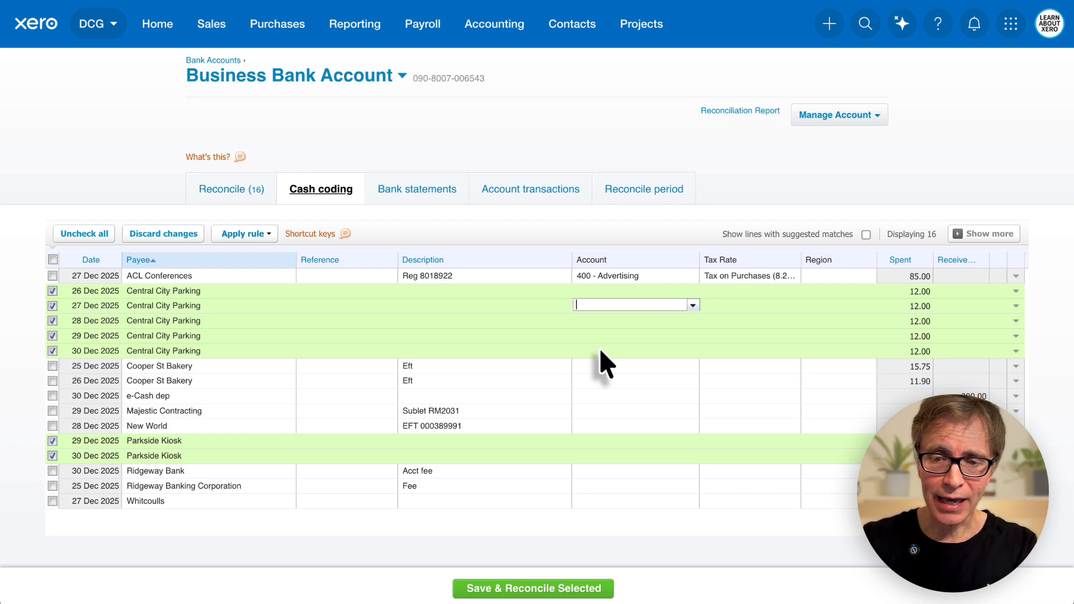
type("moto")
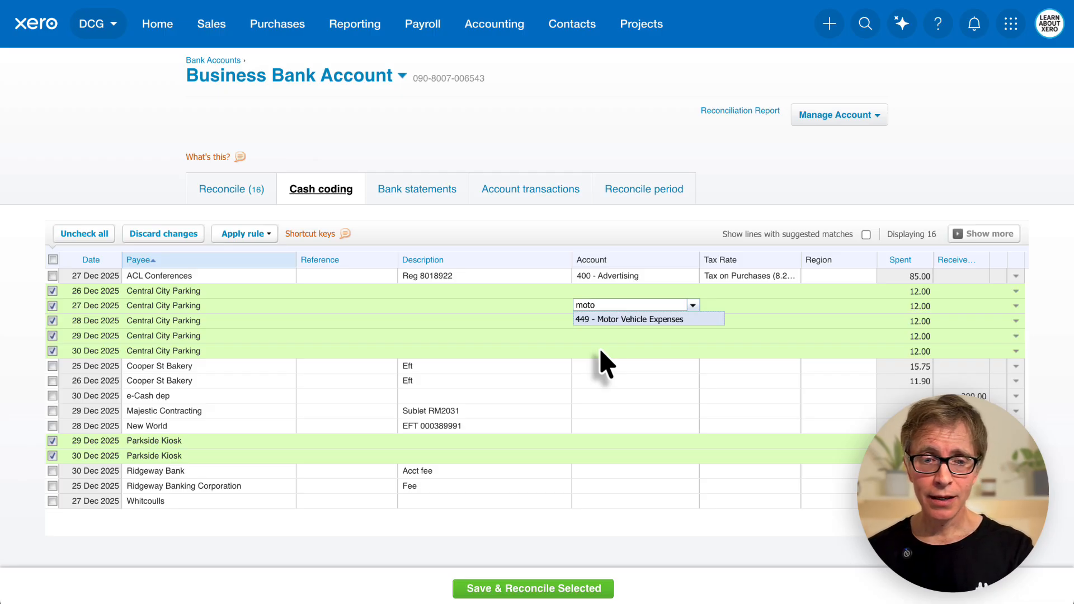
key("Tab")
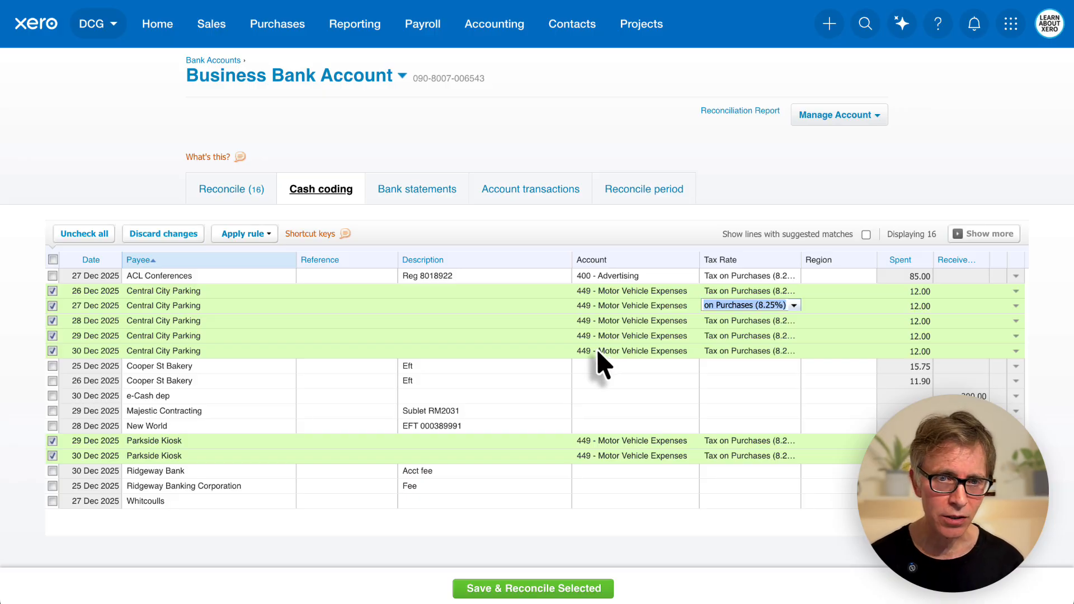
- Clear the line selection and save and reconcile all coded lines
left_click(84, 233)
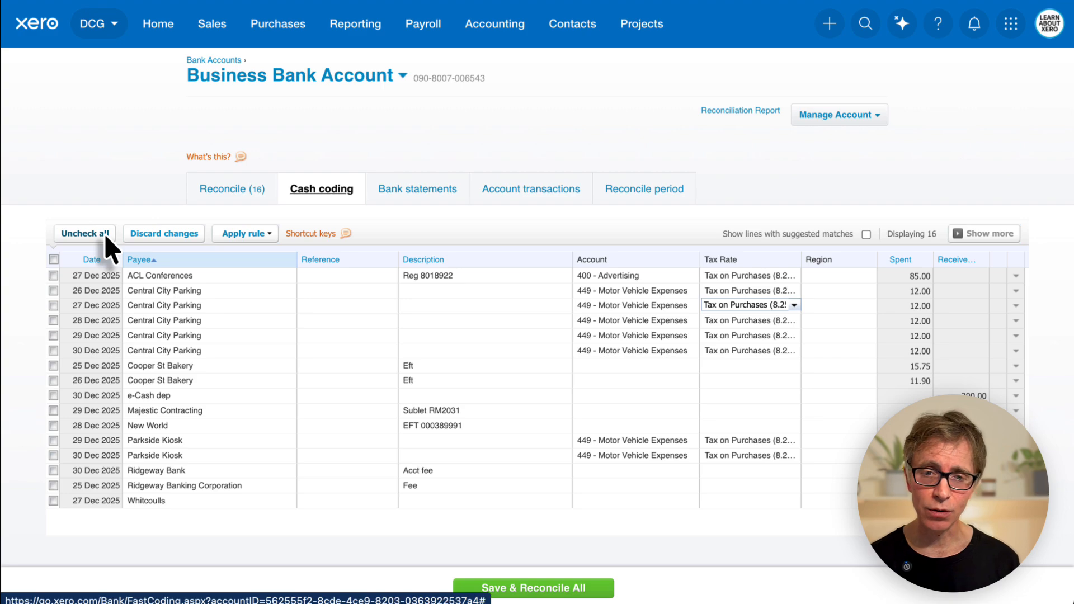
left_click(538, 587)
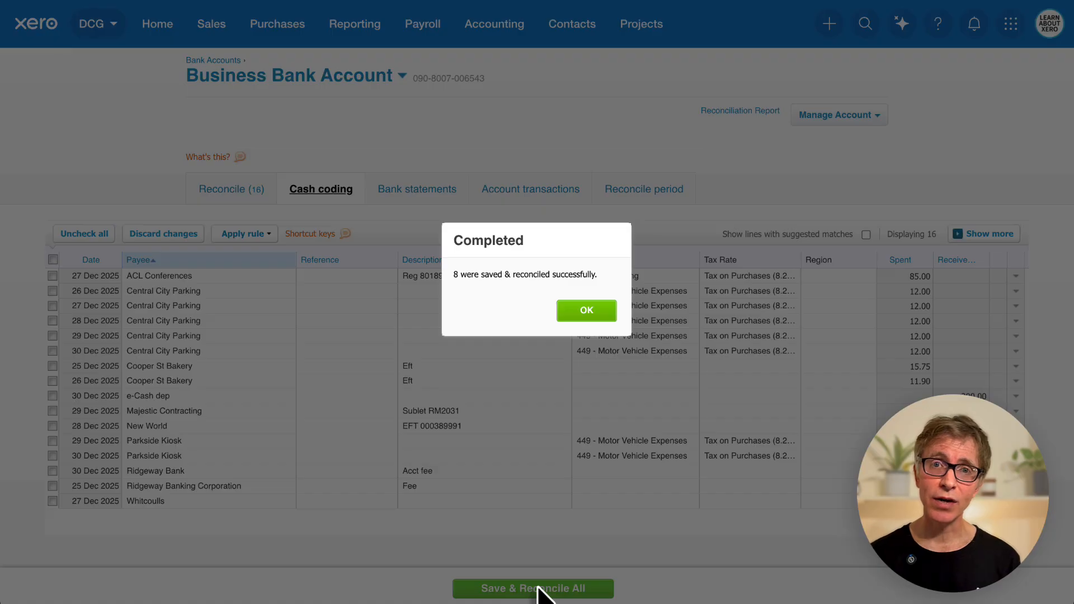
left_click(596, 314)
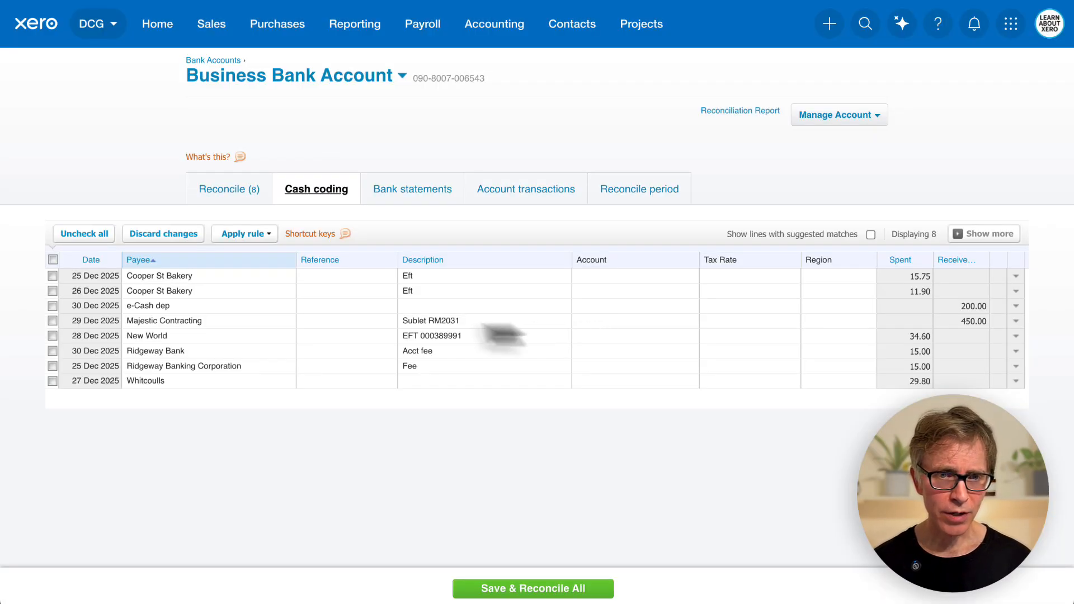
- Select both Cooper St Bakery lines and code them together to 429 - General Expenses
left_click(53, 276)
left_click(52, 291)
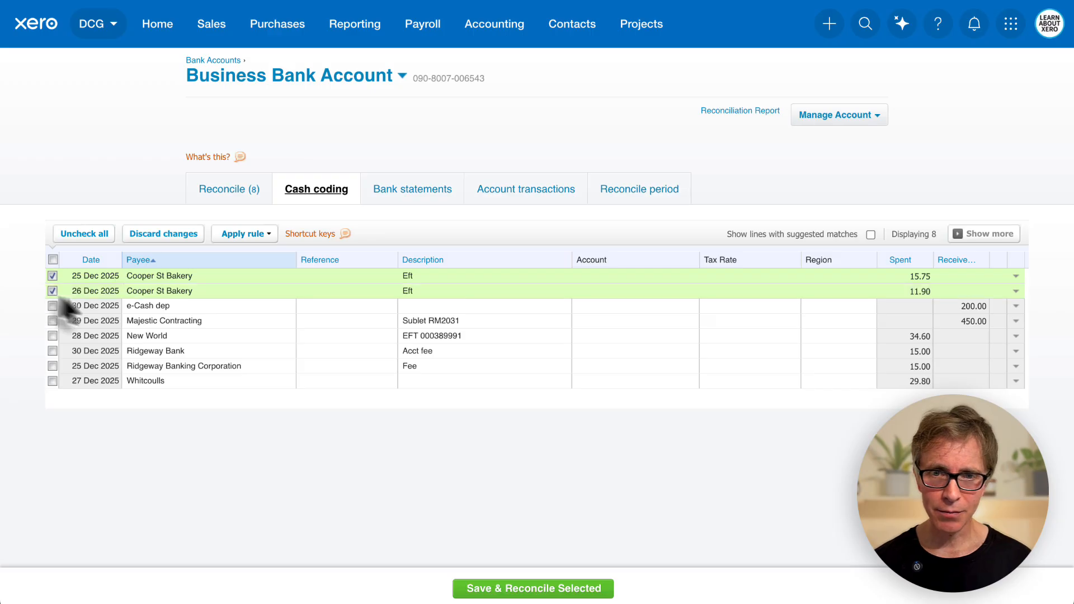
left_click(627, 276)
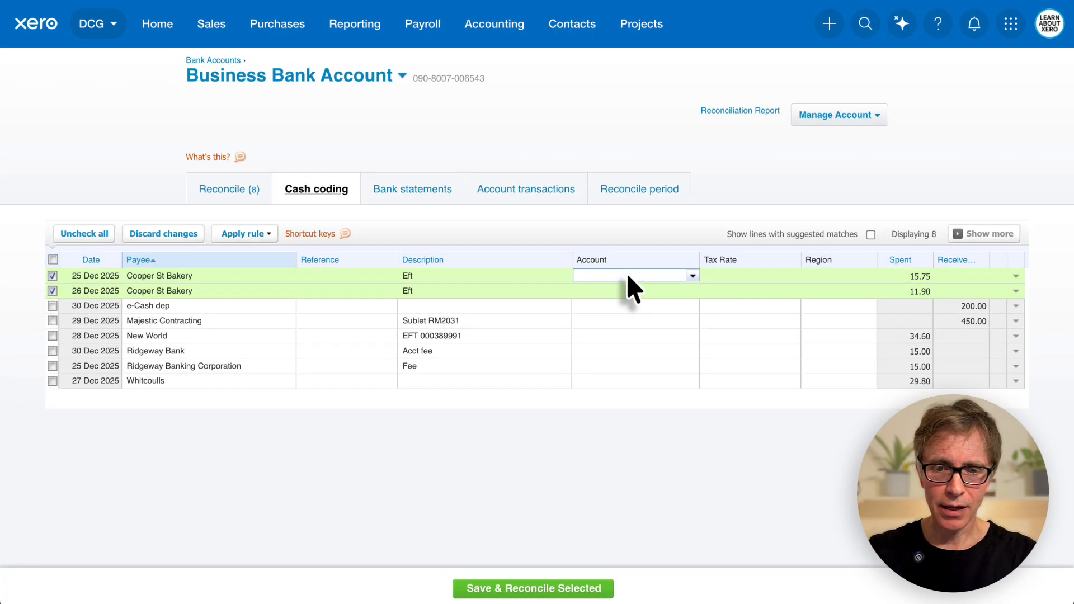
type("gen")
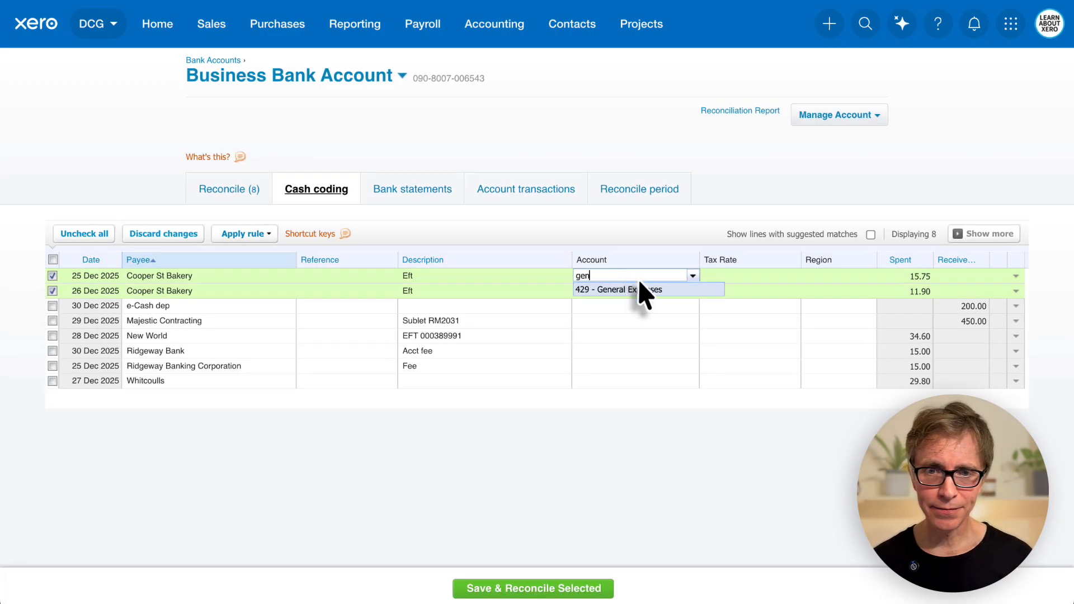
key("Tab")
key("Tab")
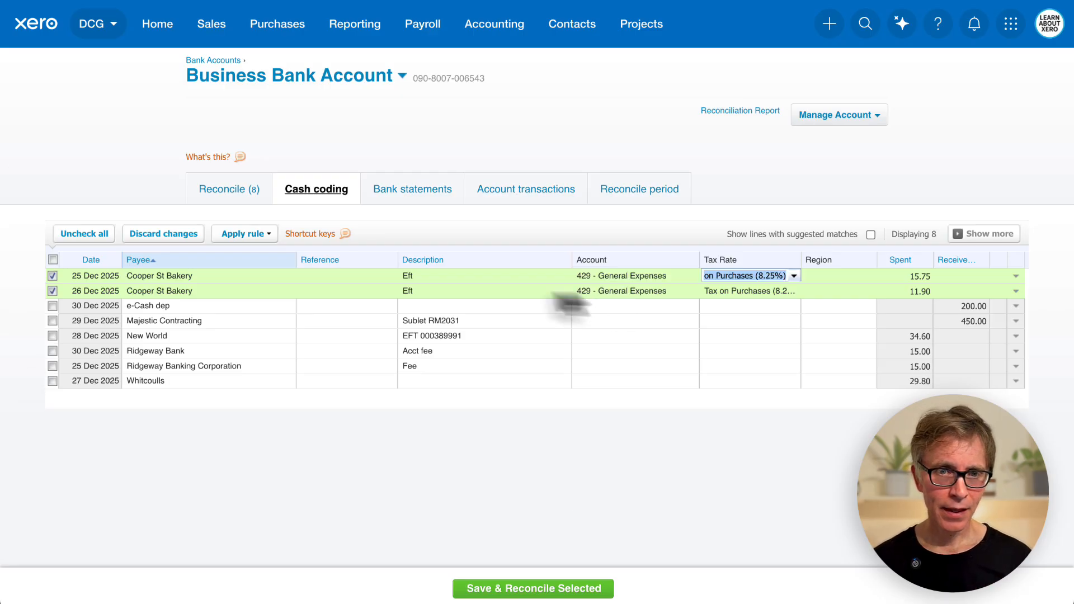
- Clear the line selection and code the e-Cash dep line to 881 - Owner A Funds Introduced
left_click(91, 235)
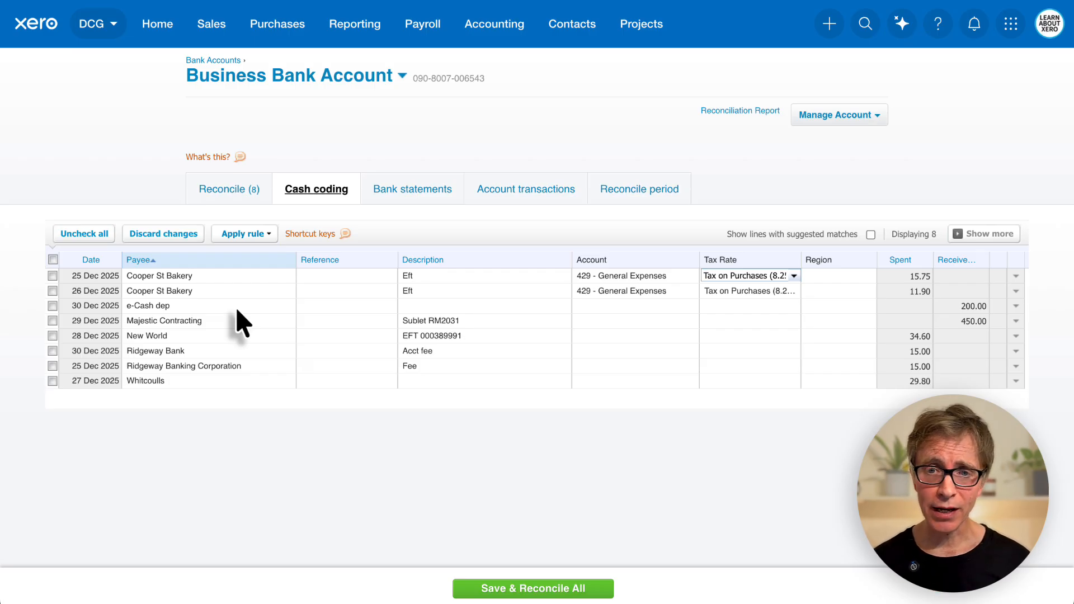
left_click(597, 308)
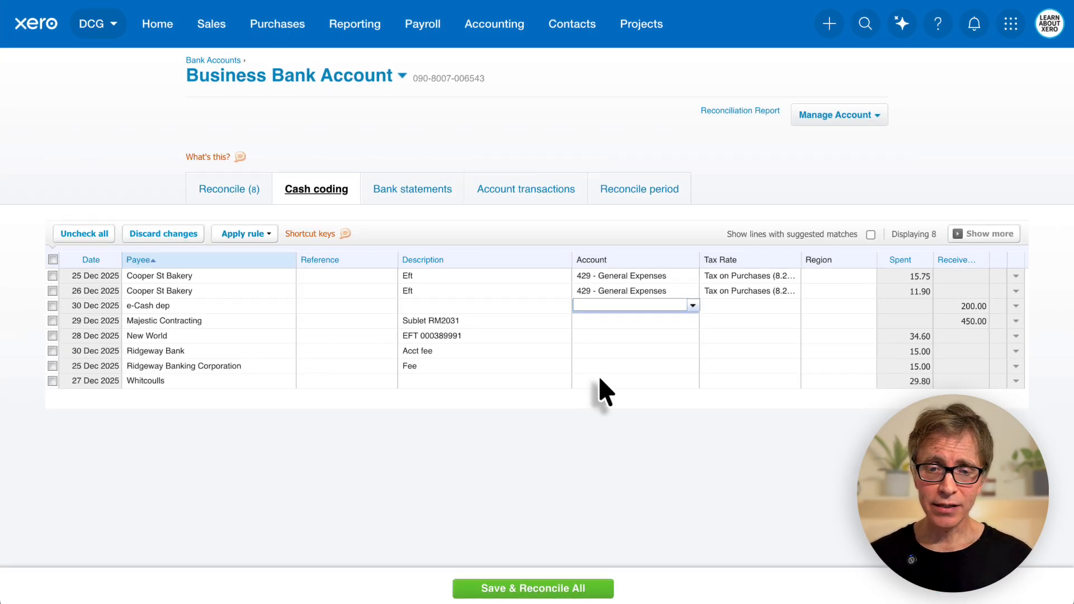
type("fun")
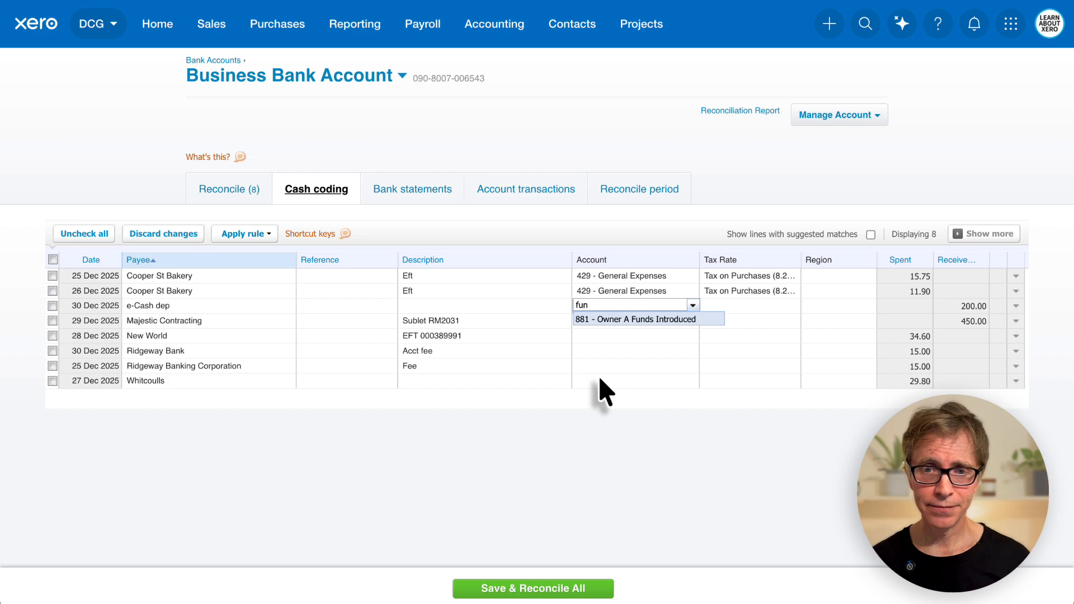
left_click(613, 320)
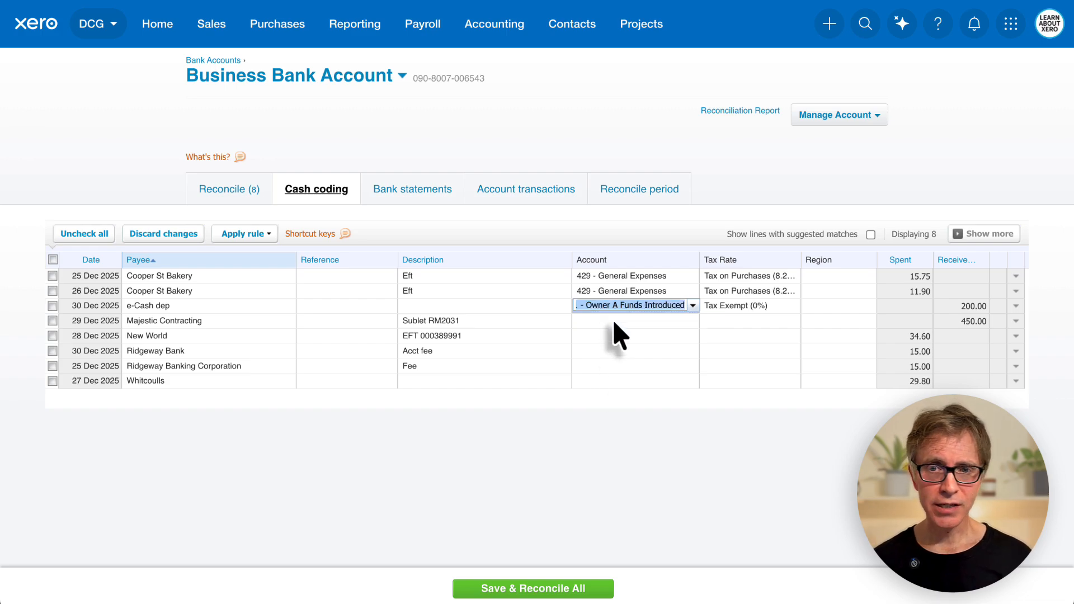
- Code the Majestic Contracting line to 260 - Other Revenue
left_click(612, 322)
type("other")
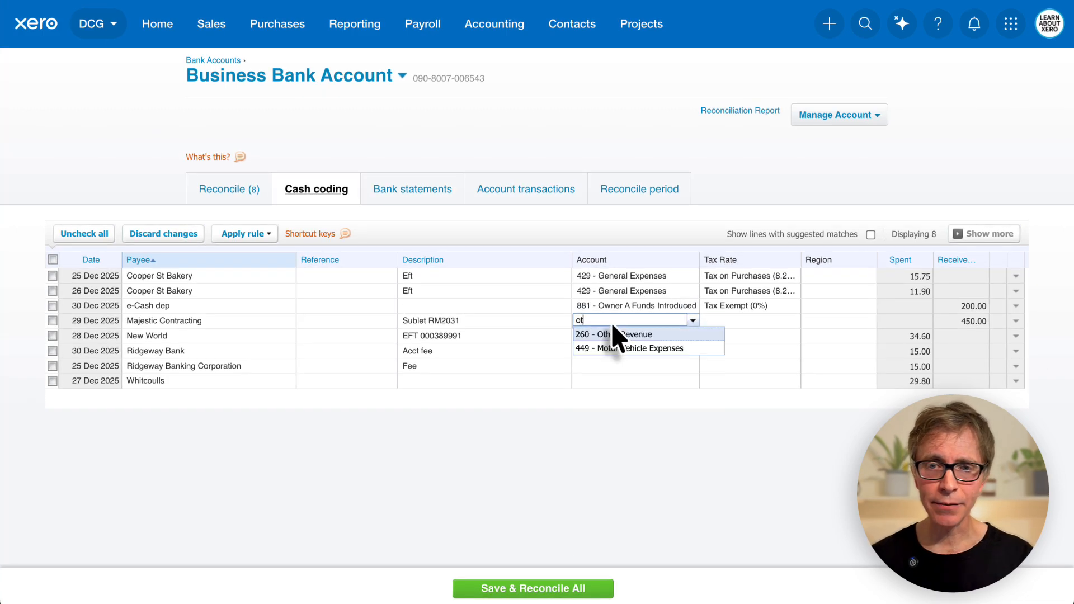
left_click(612, 334)
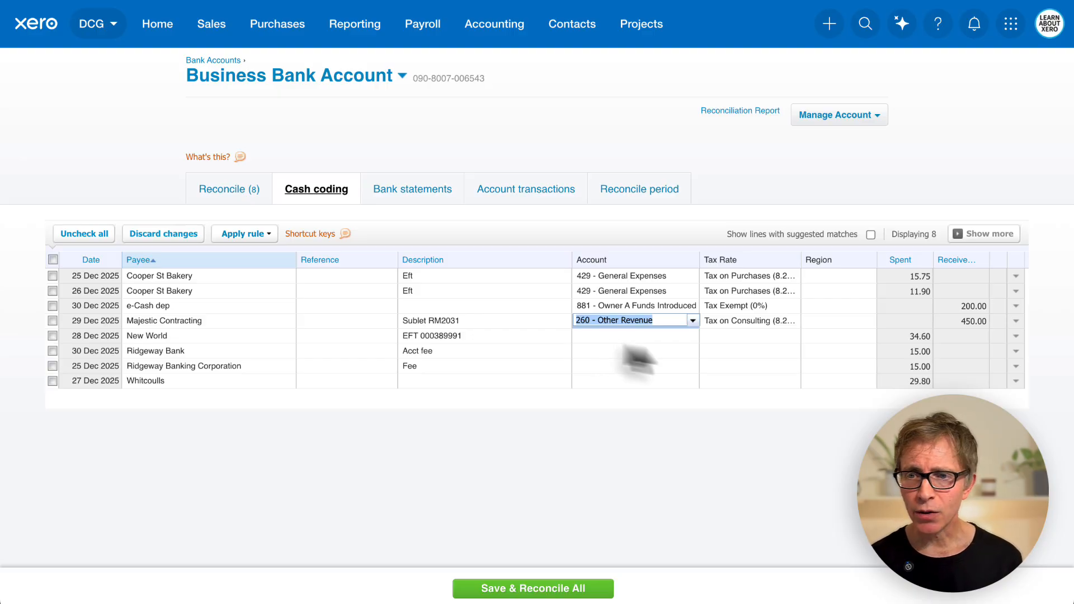
- Open the New World statement line for splitting across multiple accounts
left_click(1016, 336)
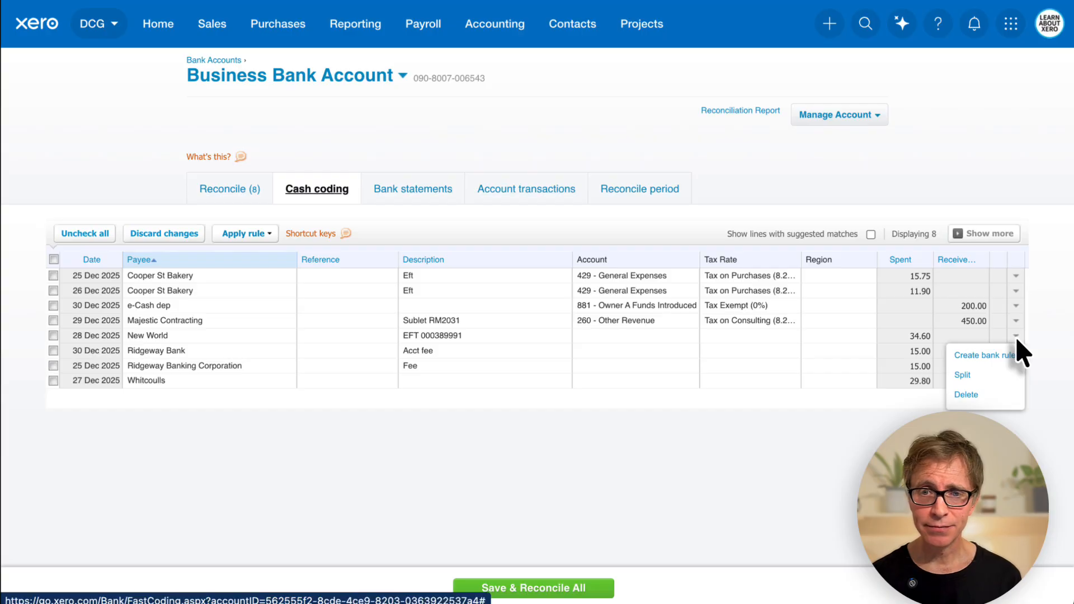
left_click(658, 339)
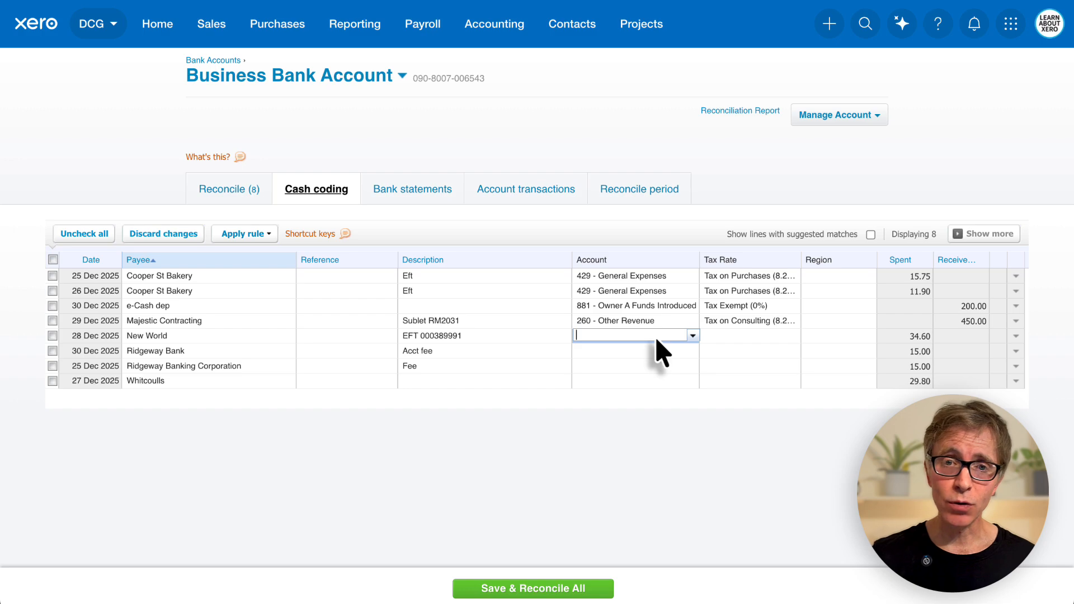
key("slash")
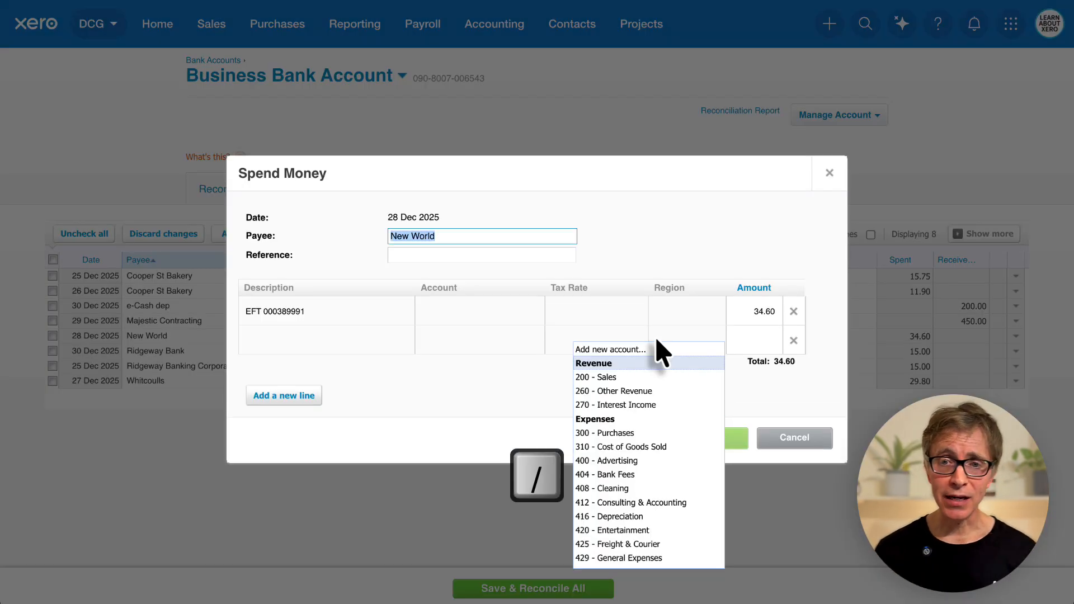
left_click(649, 242)
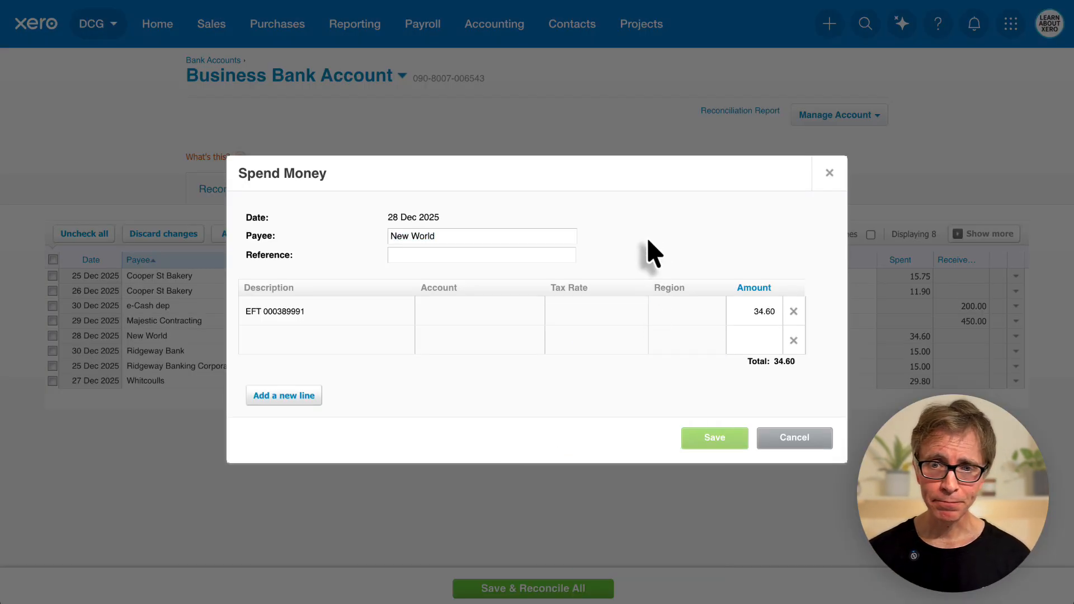
- Fill the first split line with description Stationery, account 461 - Printing & Stationery and amount 20
left_click(314, 314)
left_click_drag(314, 312, 240, 309)
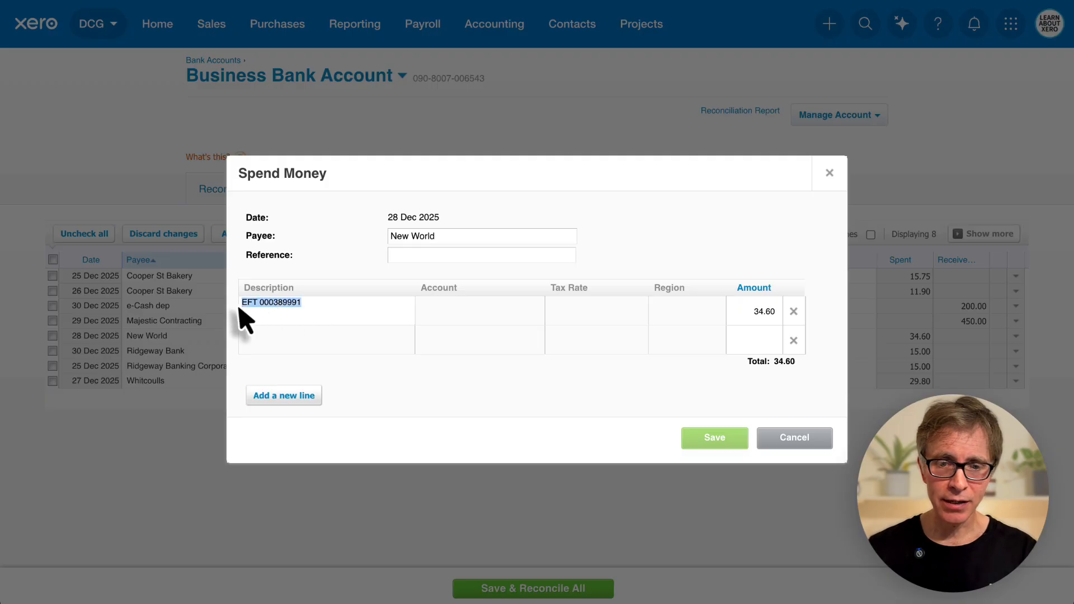
type("Stat")
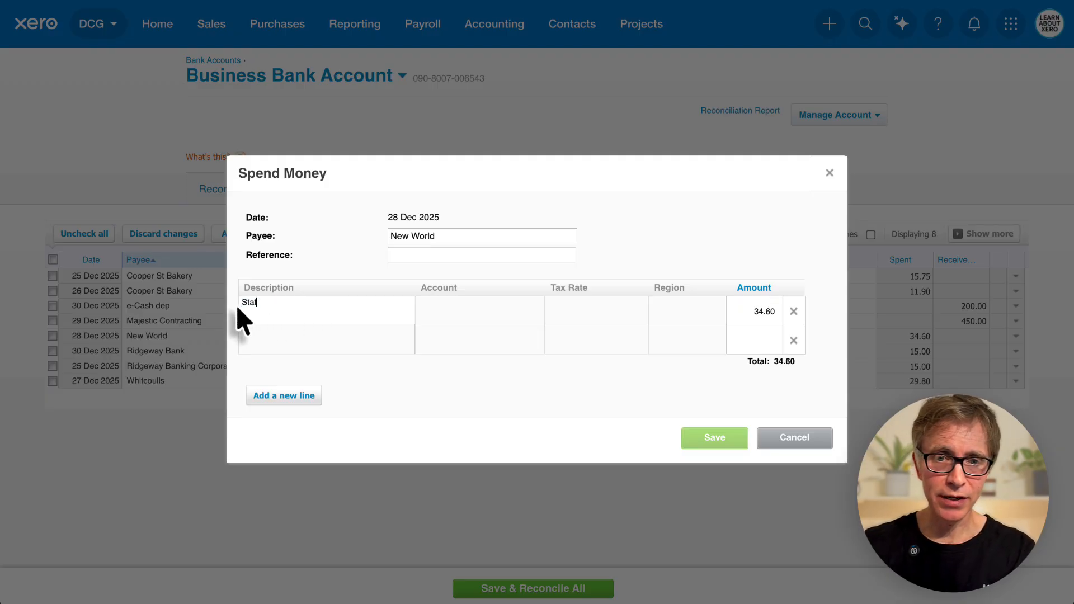
type("ionery")
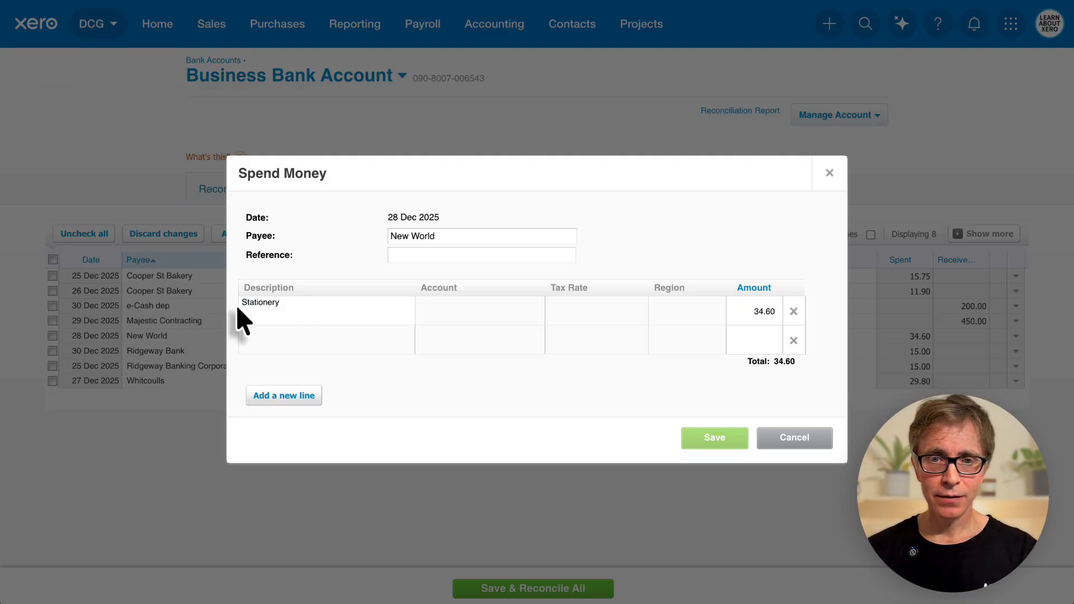
key("Tab")
type("stat")
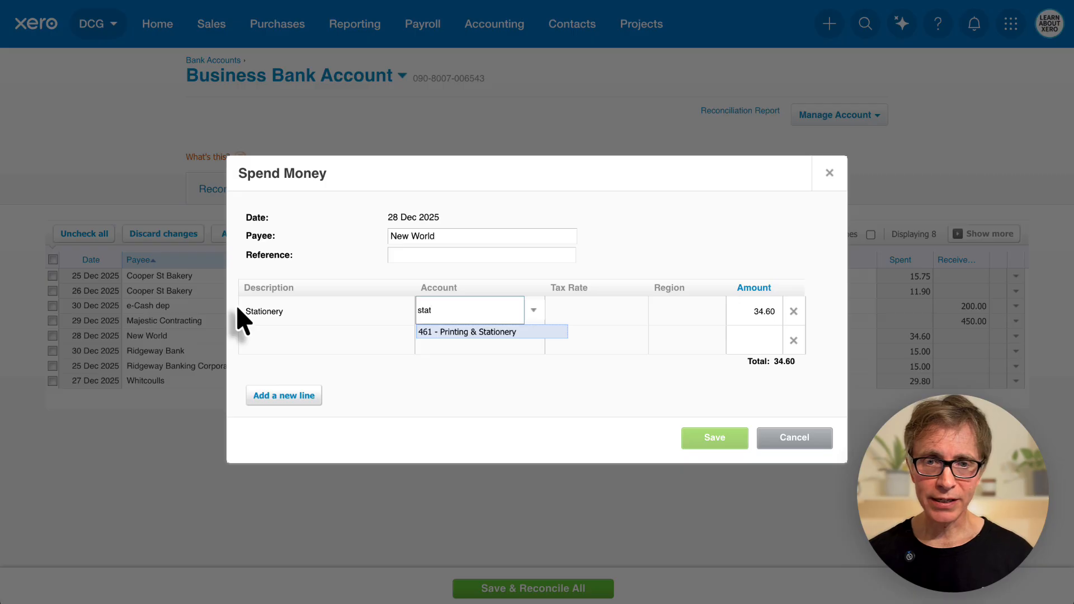
left_click(442, 332)
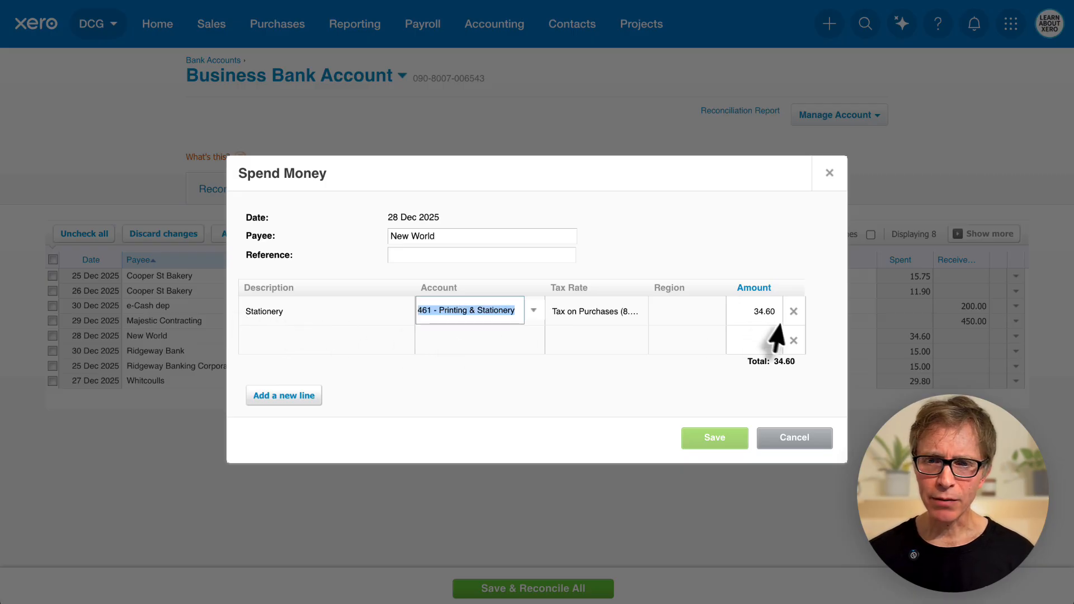
left_click(748, 312)
type("20")
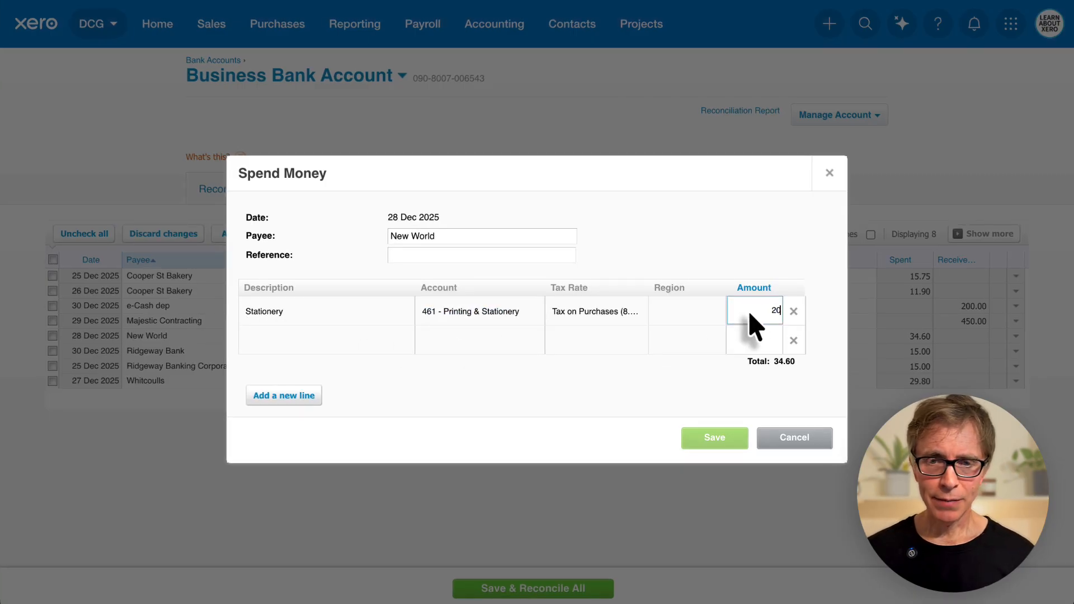
- Fill the second split line with description Tea & biscuits, account 710 - Office Equipment and amount 14.60
left_click(373, 348)
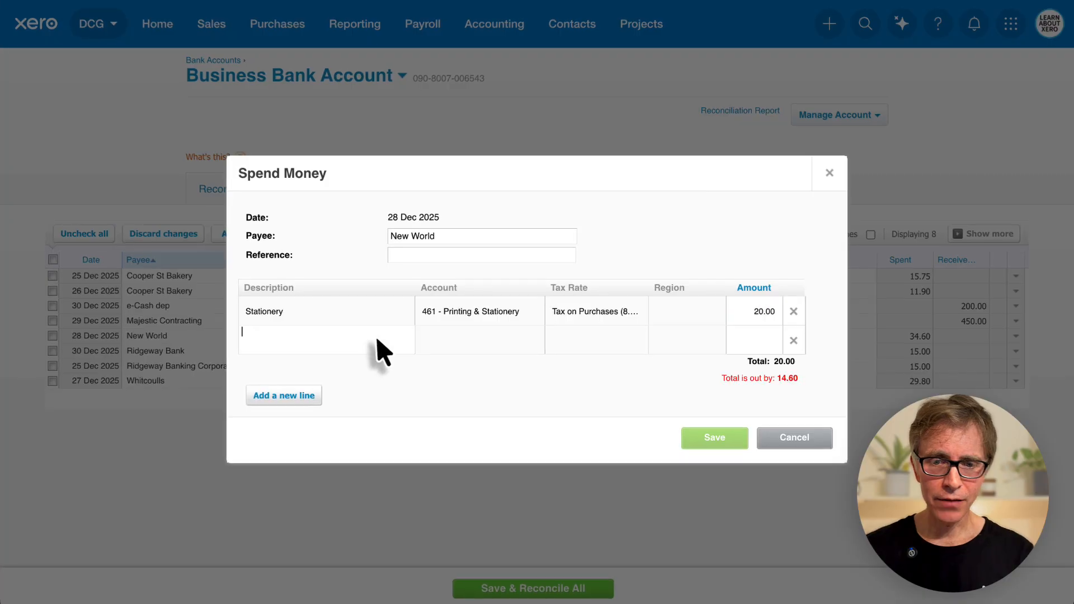
type("Tea")
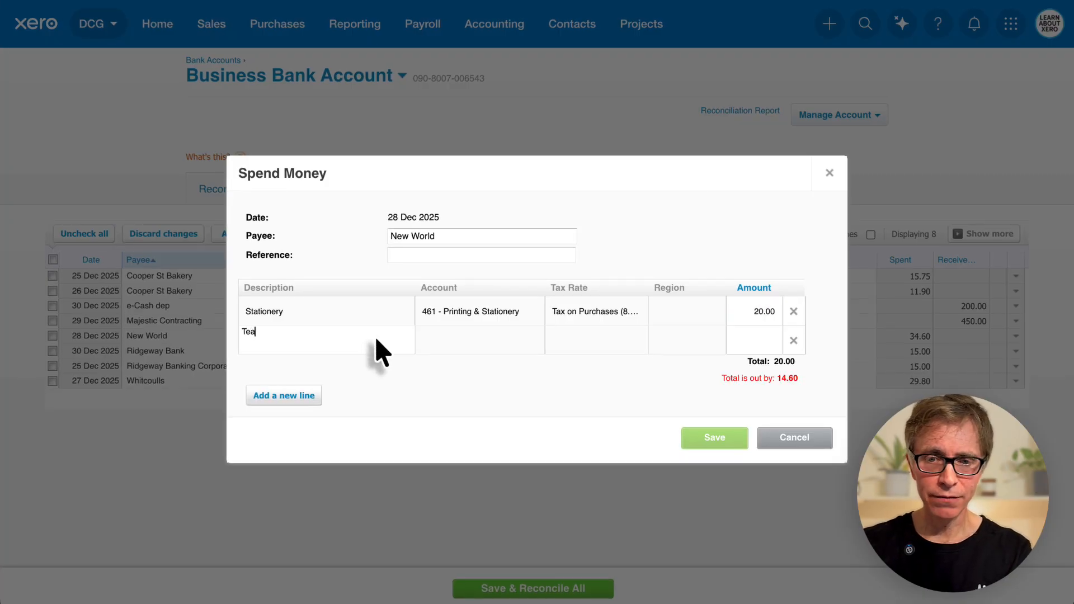
type(" & bis")
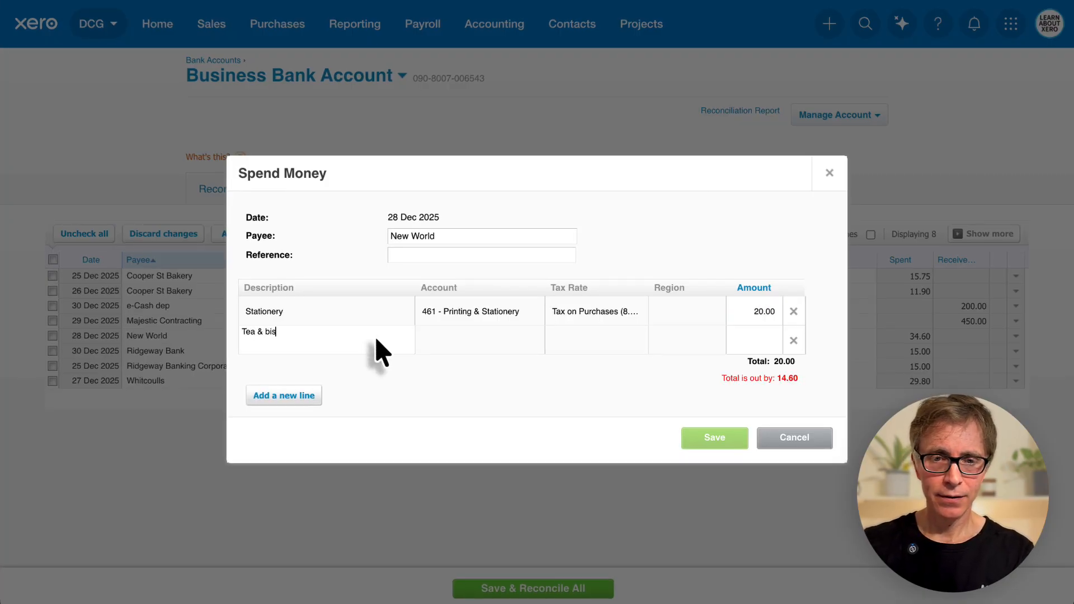
type("cuite")
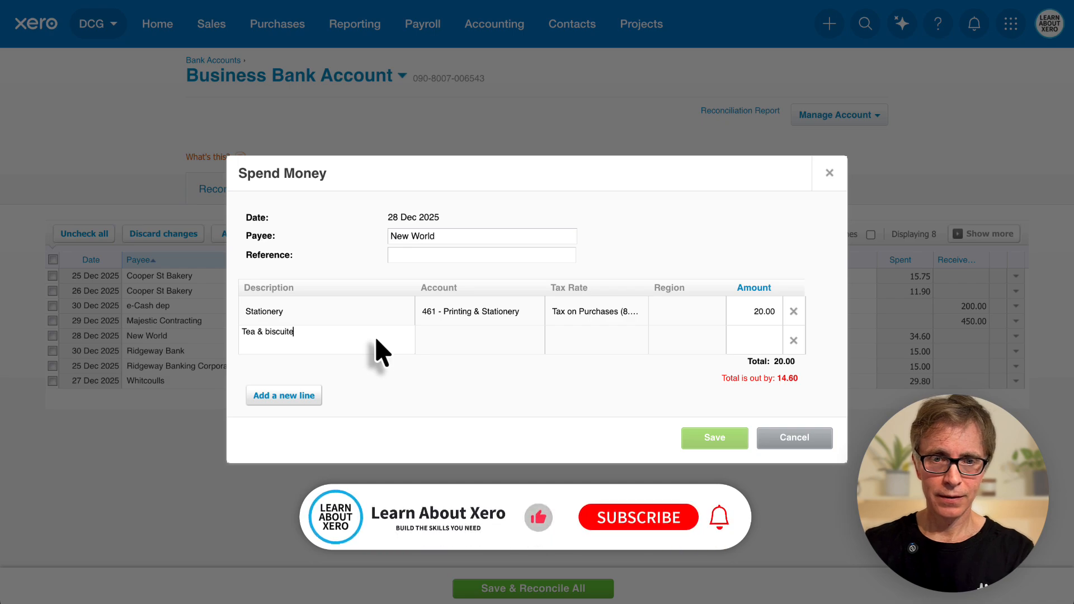
key("BackSpace")
type("s")
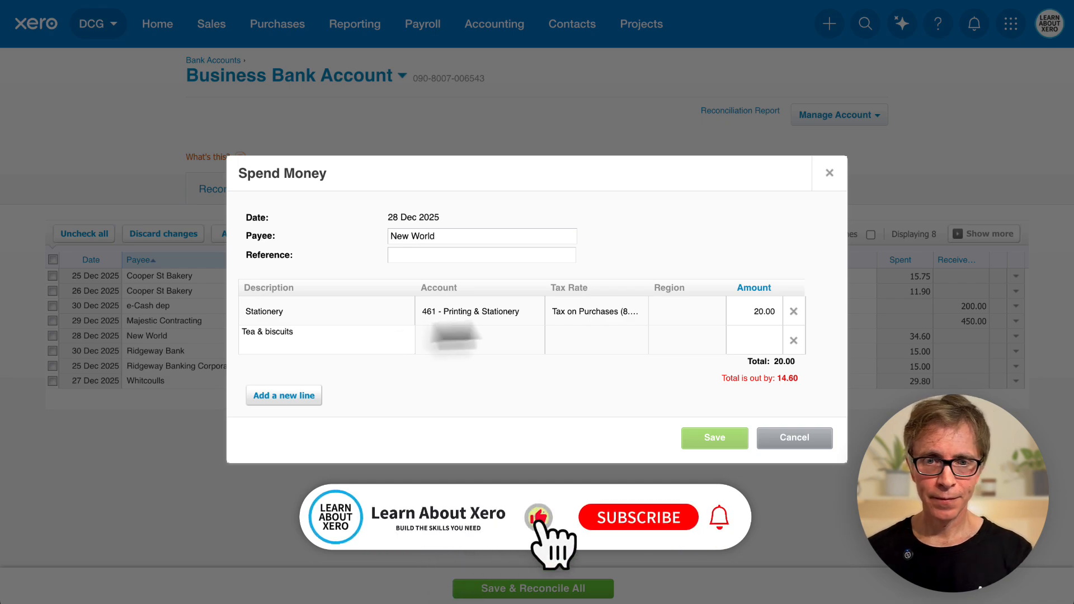
left_click(493, 338)
type("offi")
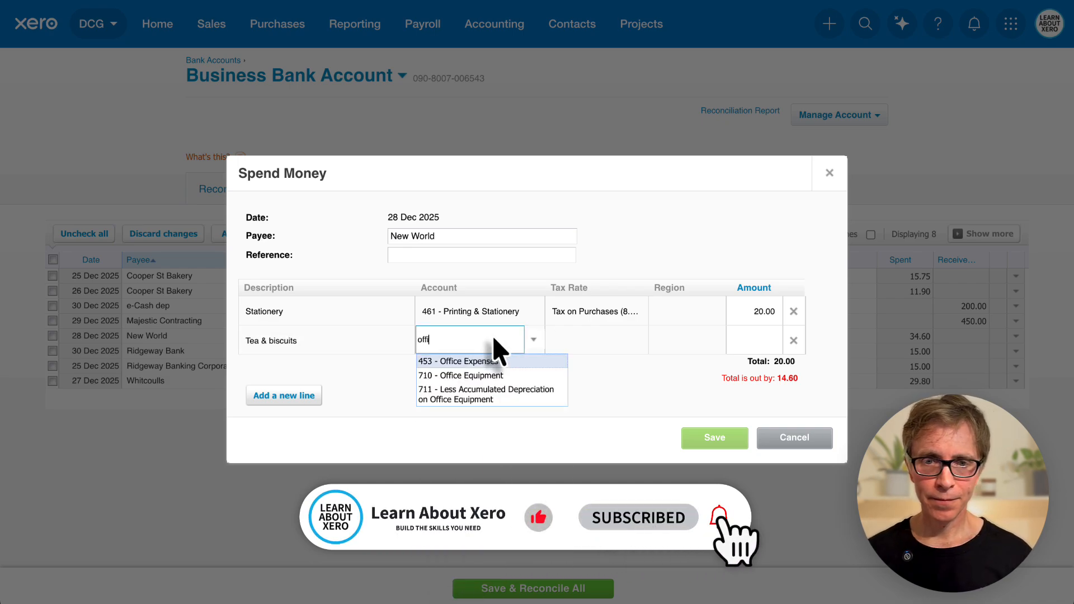
left_click(493, 375)
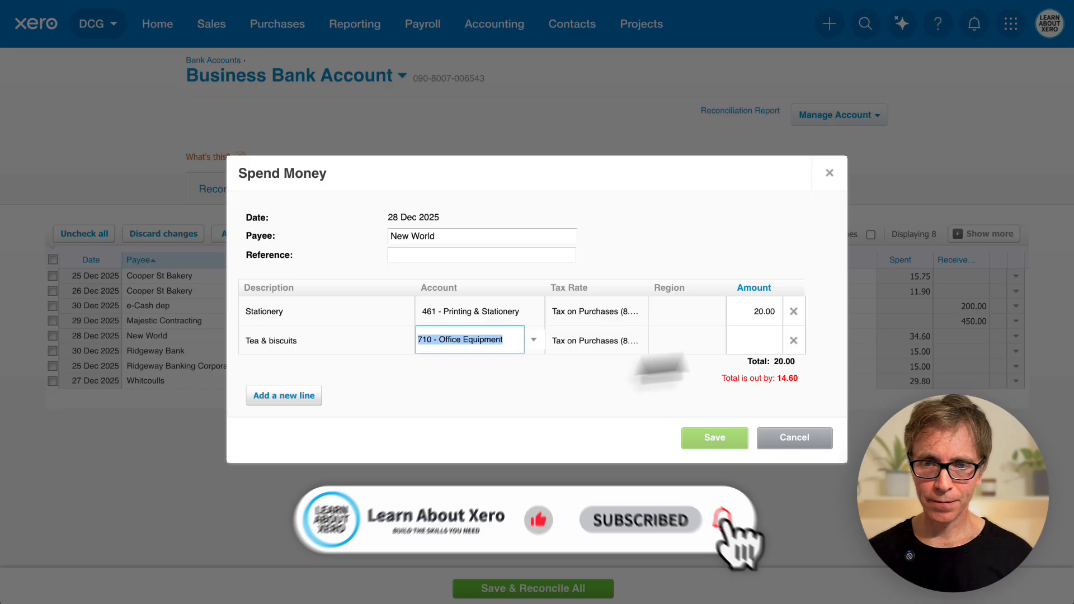
left_click(746, 341)
type("14.6")
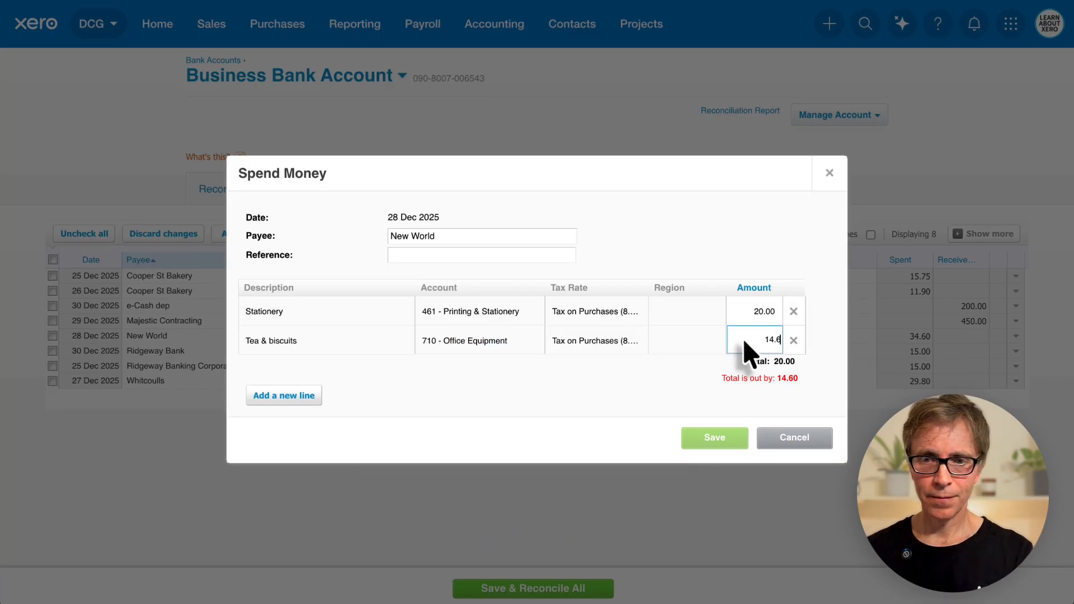
key("Tab")
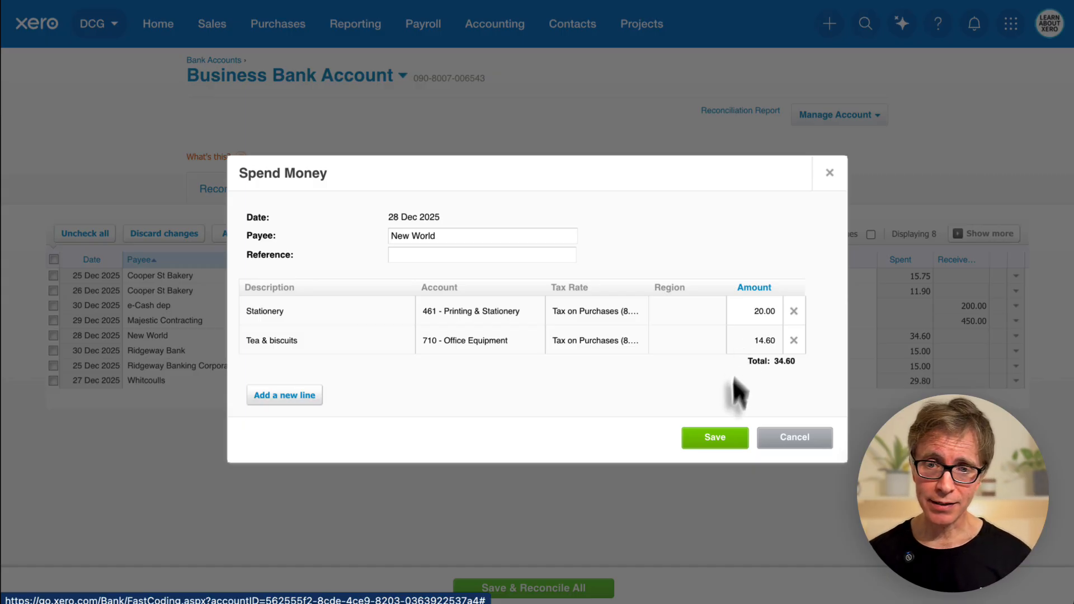
- Save the New World split, and save and reconcile all coded lines
left_click(724, 439)
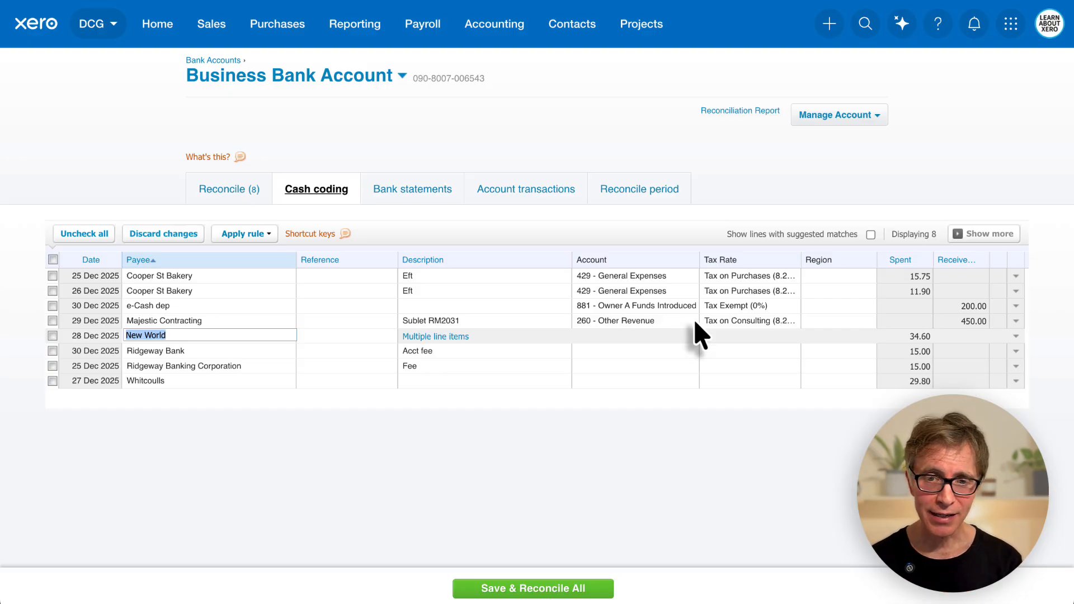
left_click(577, 589)
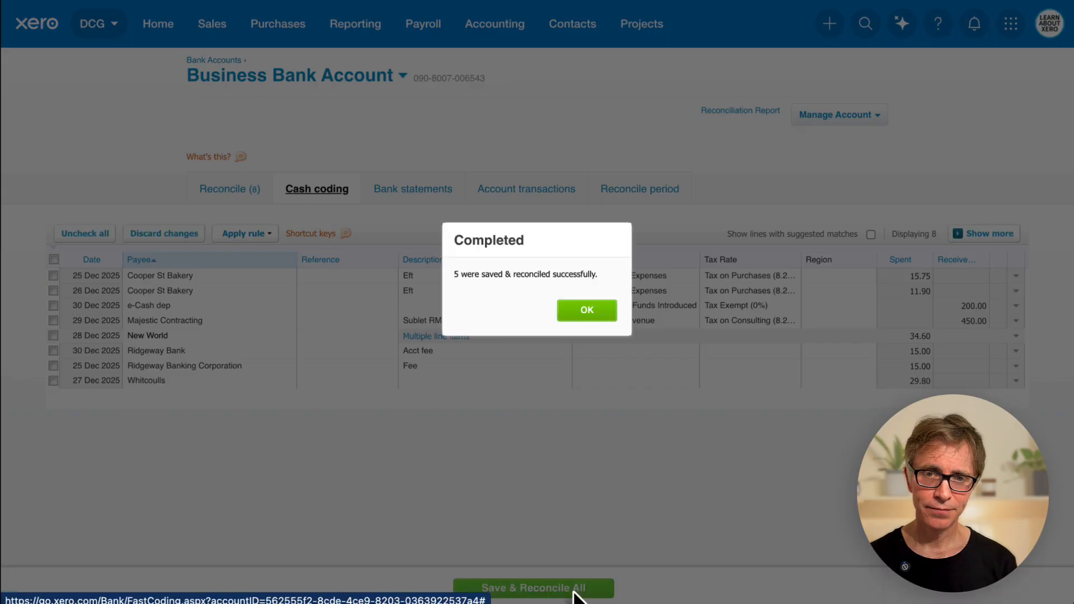
left_click(594, 316)
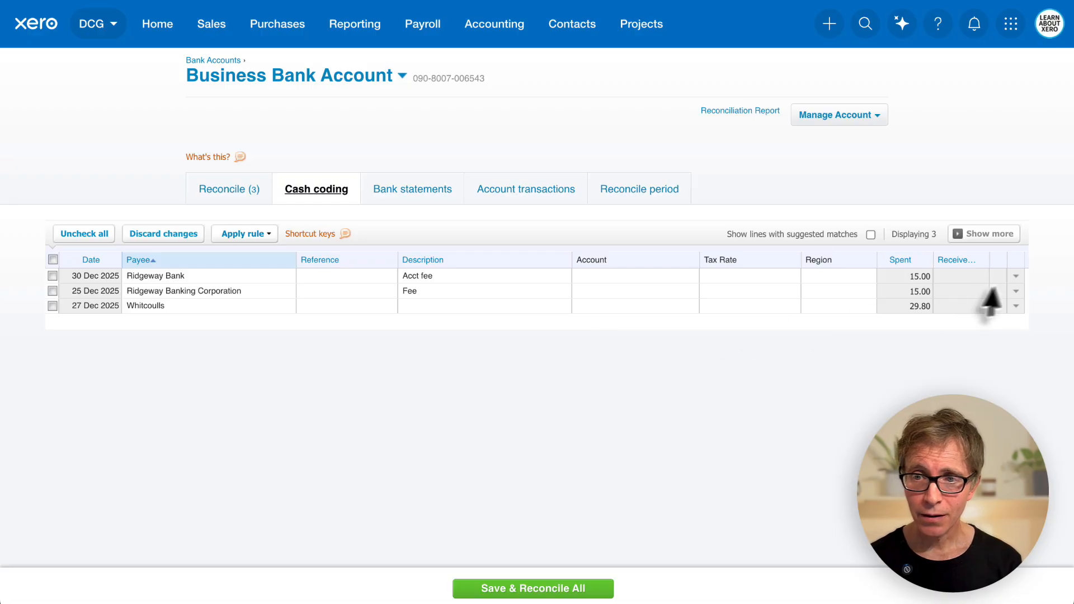
- Create a bank rule from the Ridgeway Bank line and set its Payee and Description conditions to contains
left_click(1016, 276)
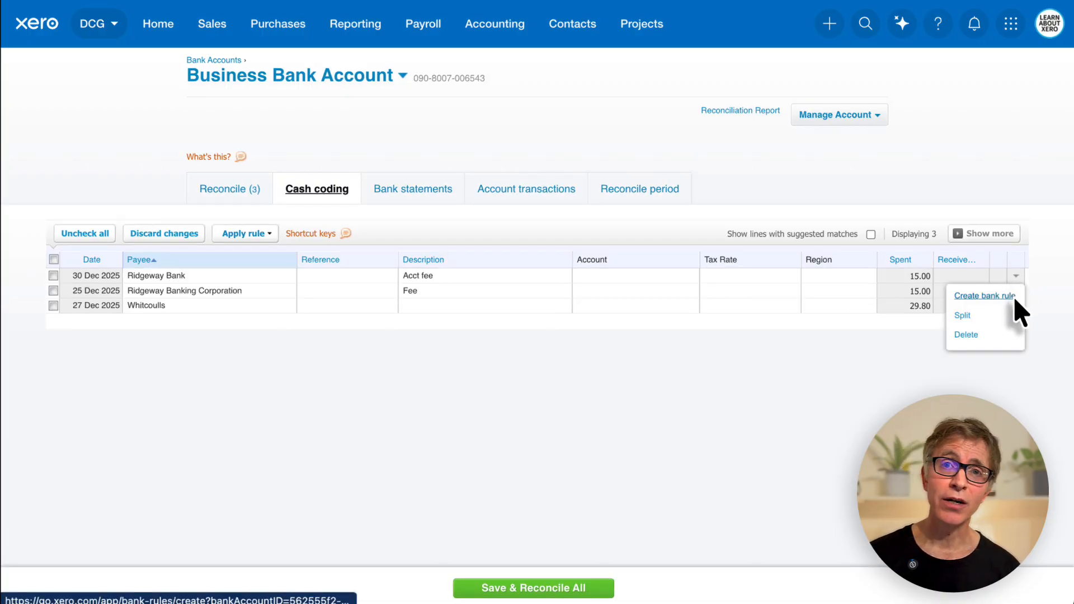
left_click(1014, 298)
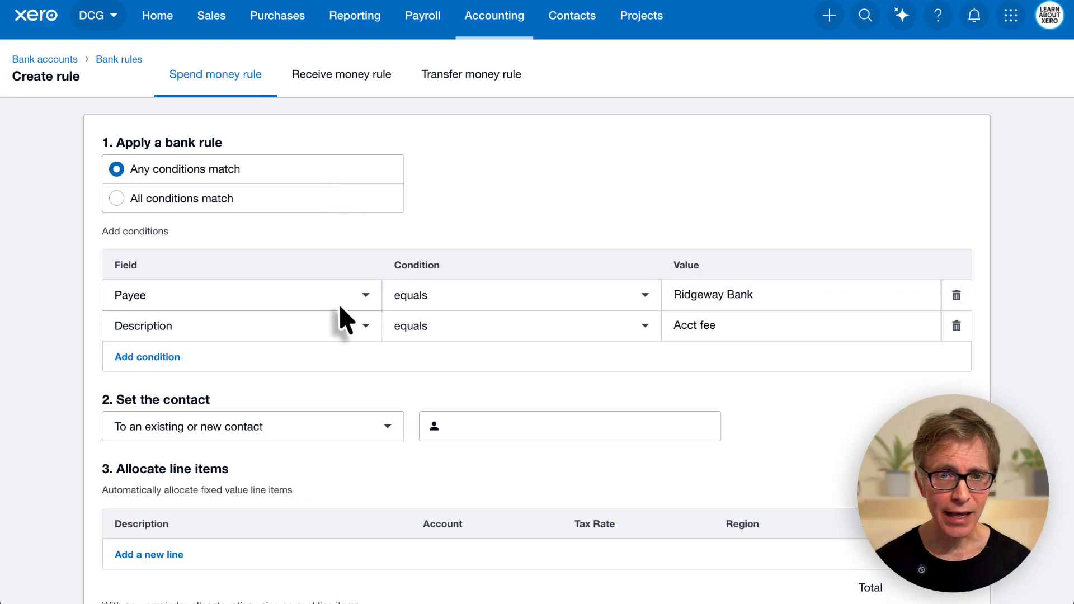
left_click(646, 296)
left_click(465, 371)
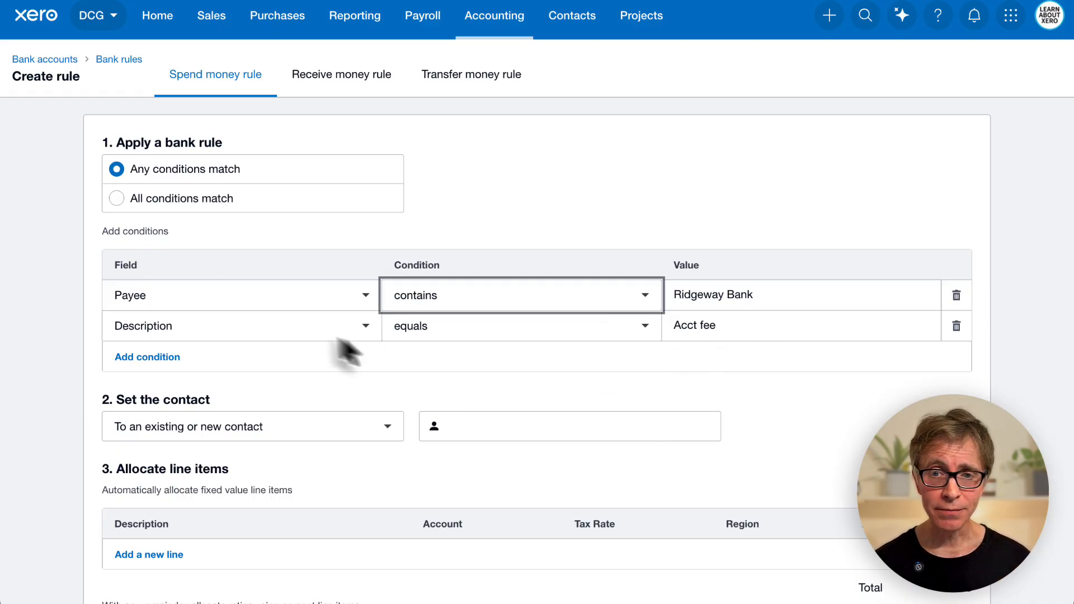
left_click(645, 329)
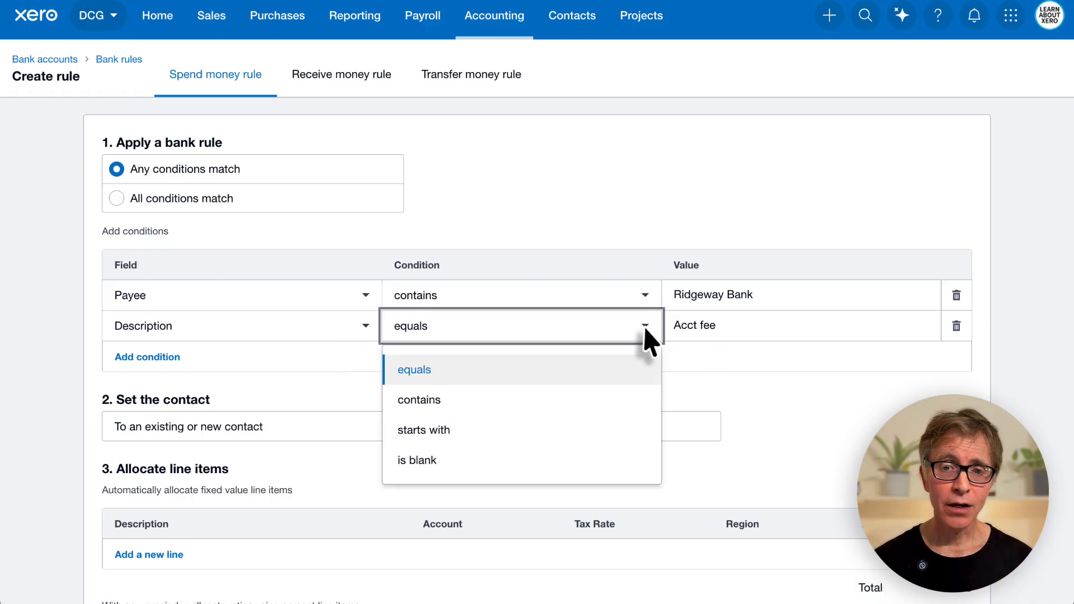
left_click(462, 400)
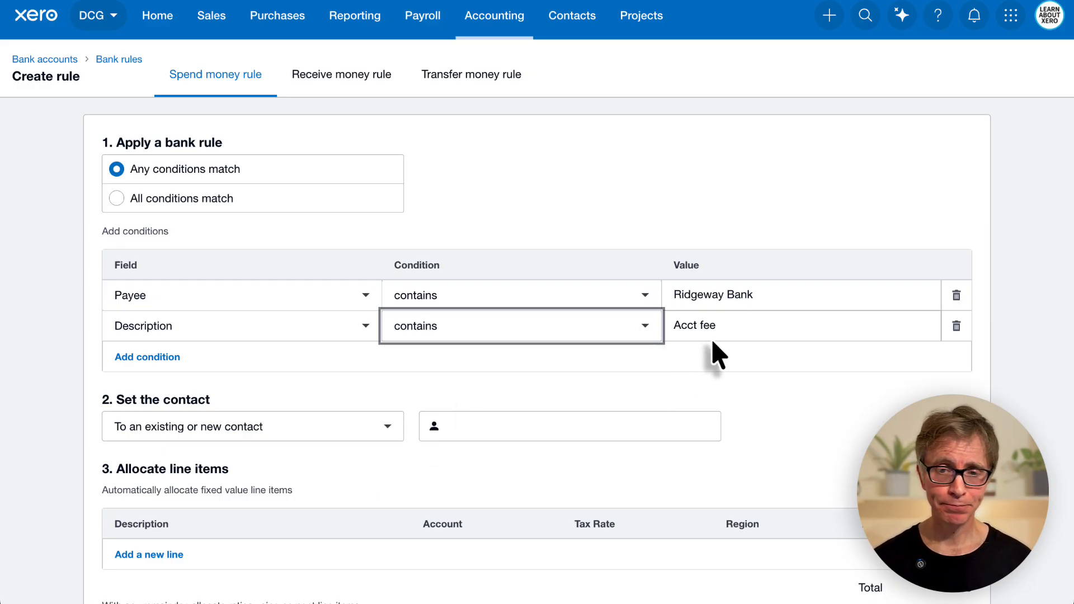
- Set the rule's contact to the existing contact Ridgeway Bank
scroll(718, 355, "down", 5)
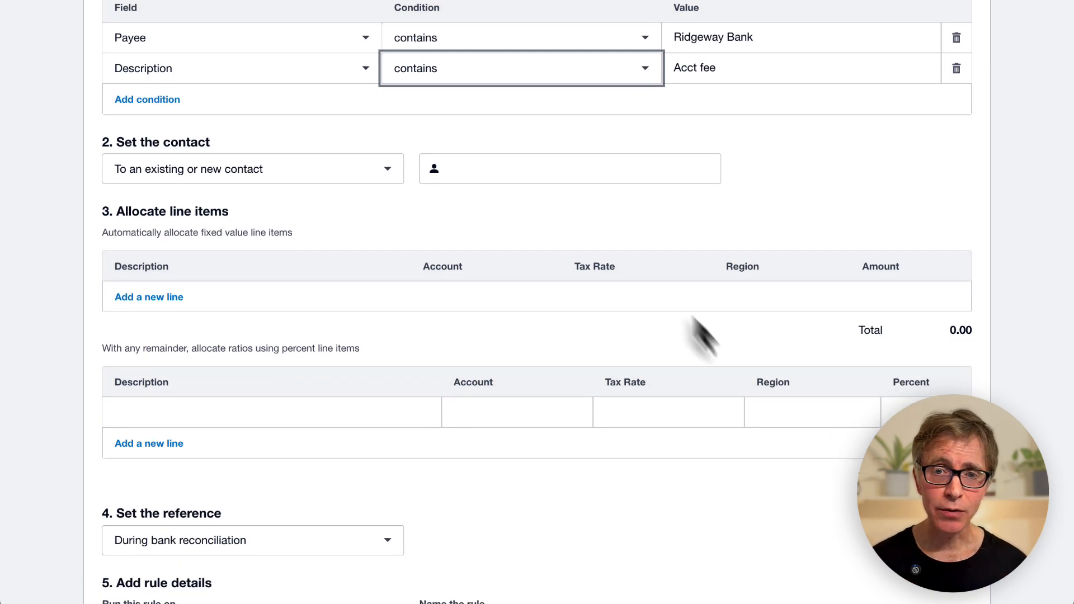
left_click(561, 183)
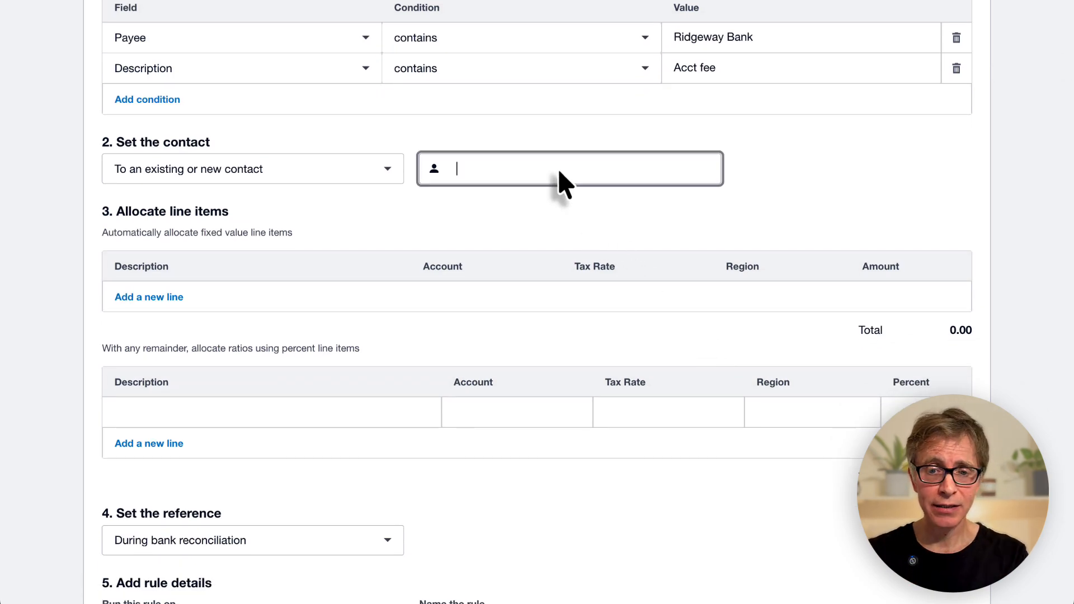
type("Rid")
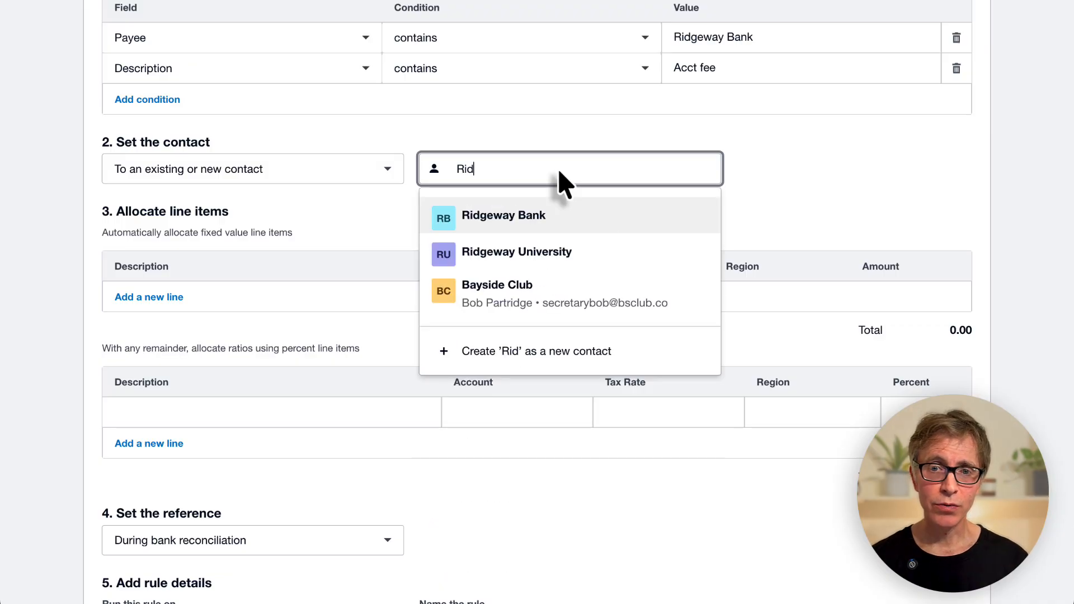
left_click(546, 222)
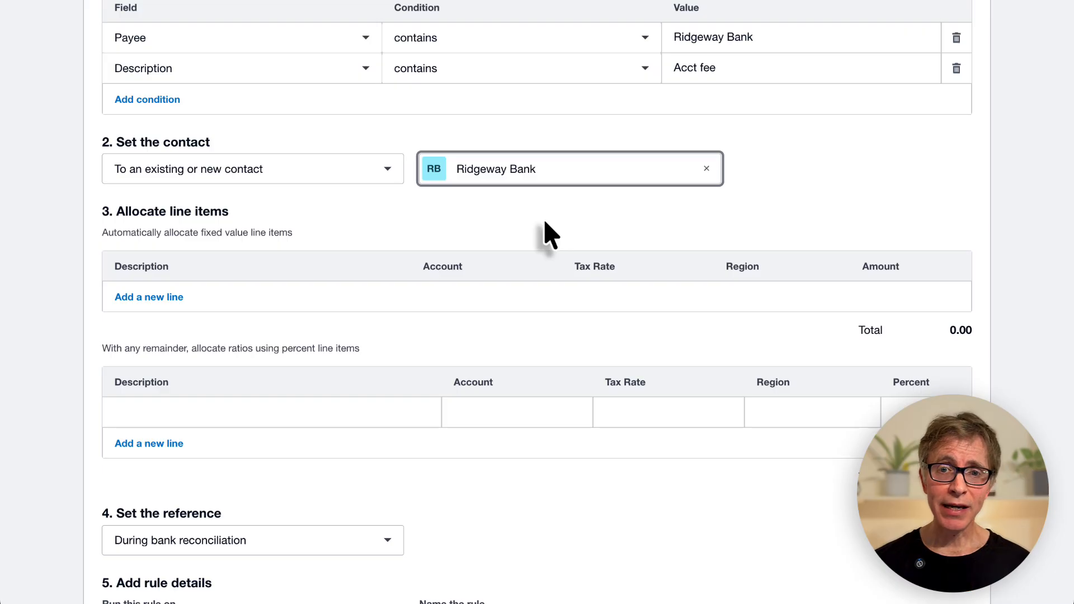
- Fill the rule's percent line item with description Bank Fees and account 404 - Bank Fees
scroll(547, 234, "down", 3)
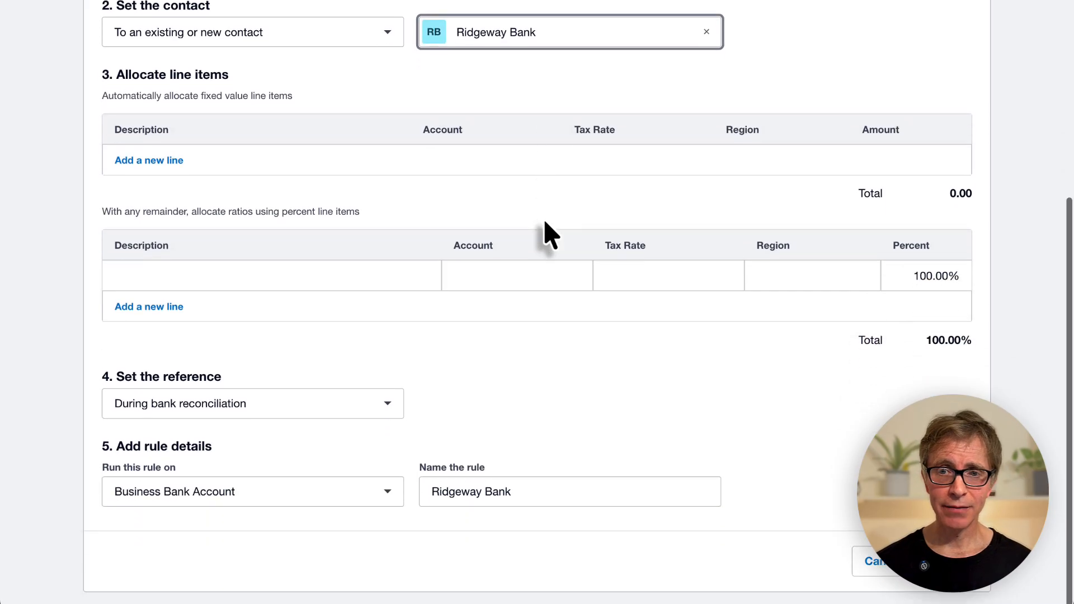
left_click(367, 282)
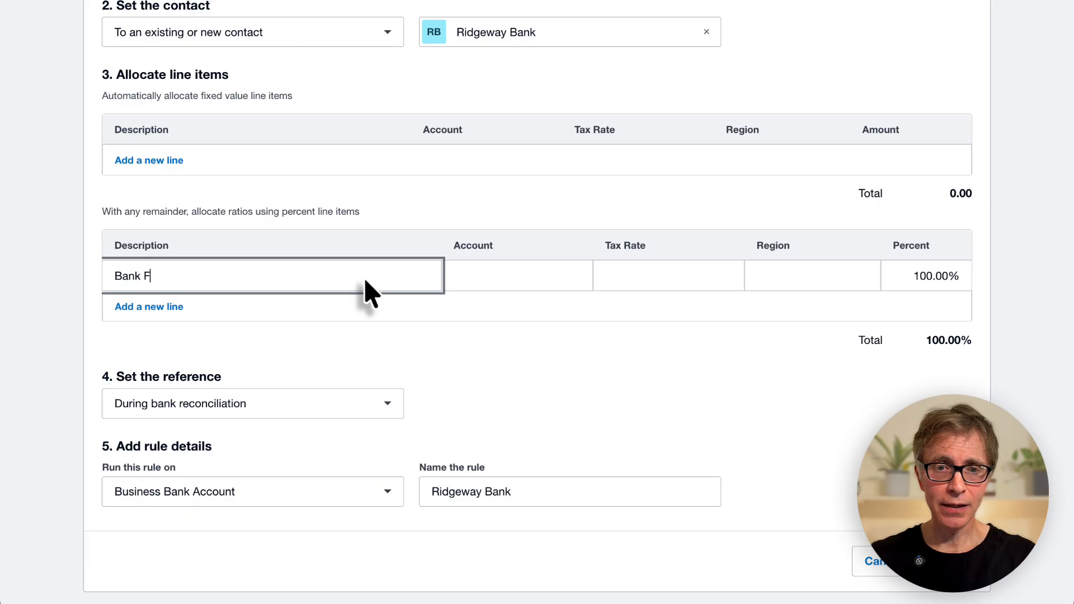
key("Tab")
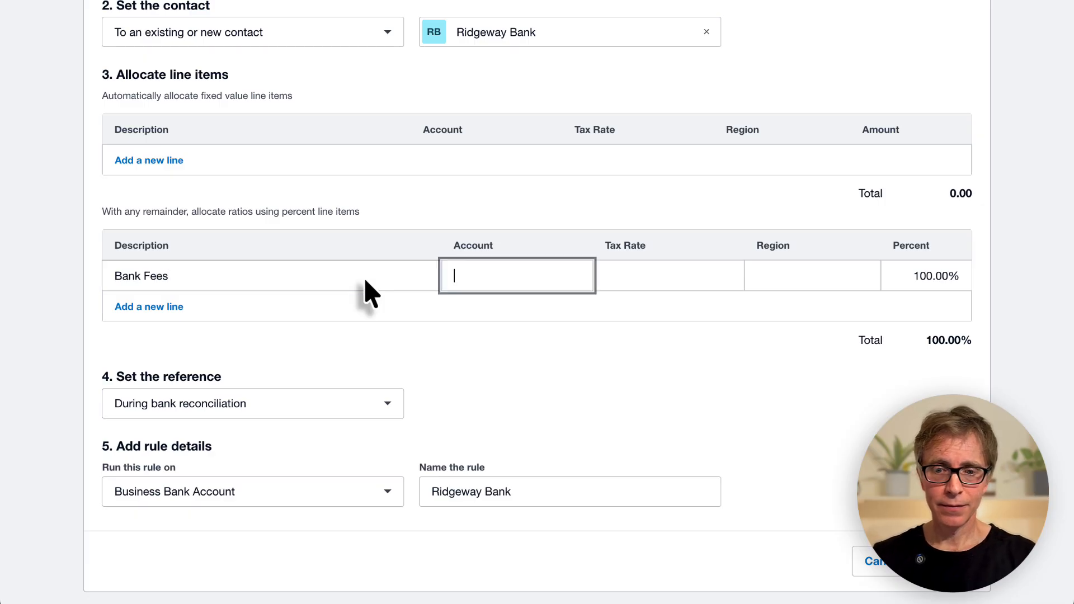
type("bank")
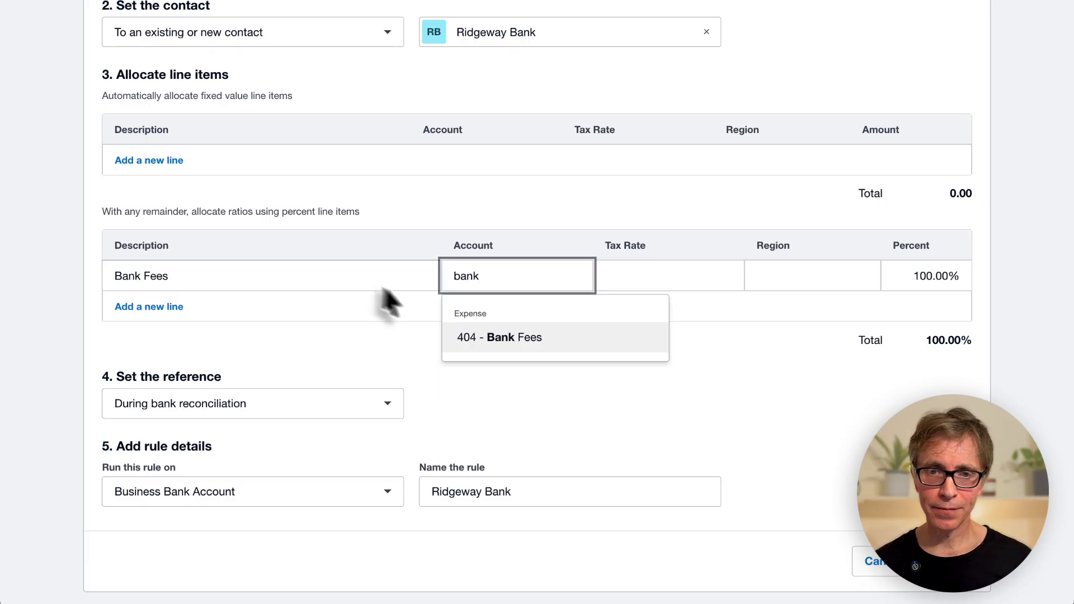
left_click(504, 338)
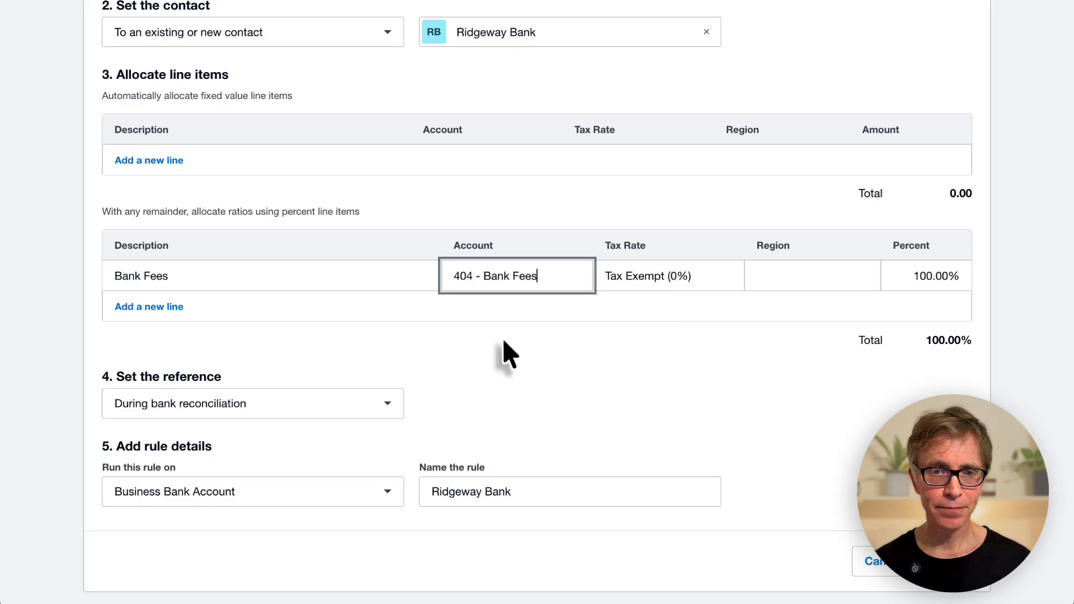
- Take the rule's reference from the statement's Reference and run the rule on all bank accounts
left_click(384, 405)
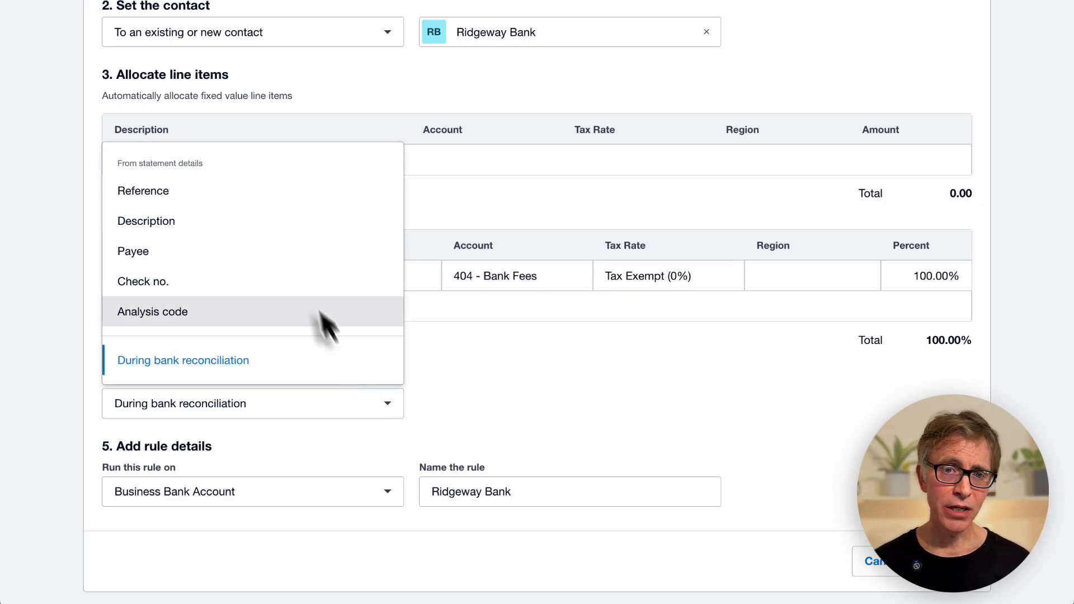
left_click(245, 202)
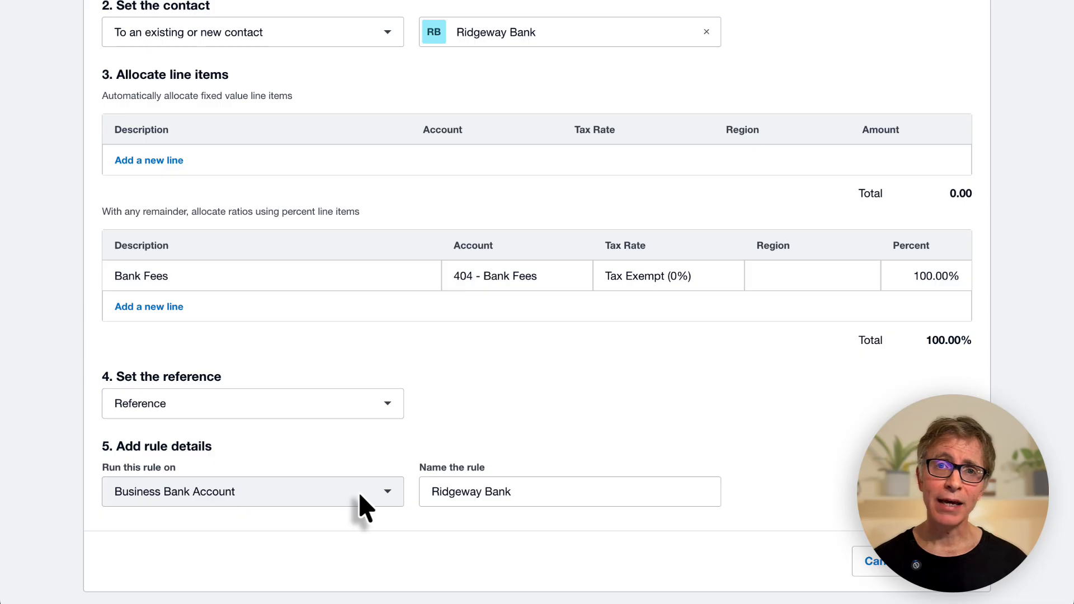
left_click(365, 507)
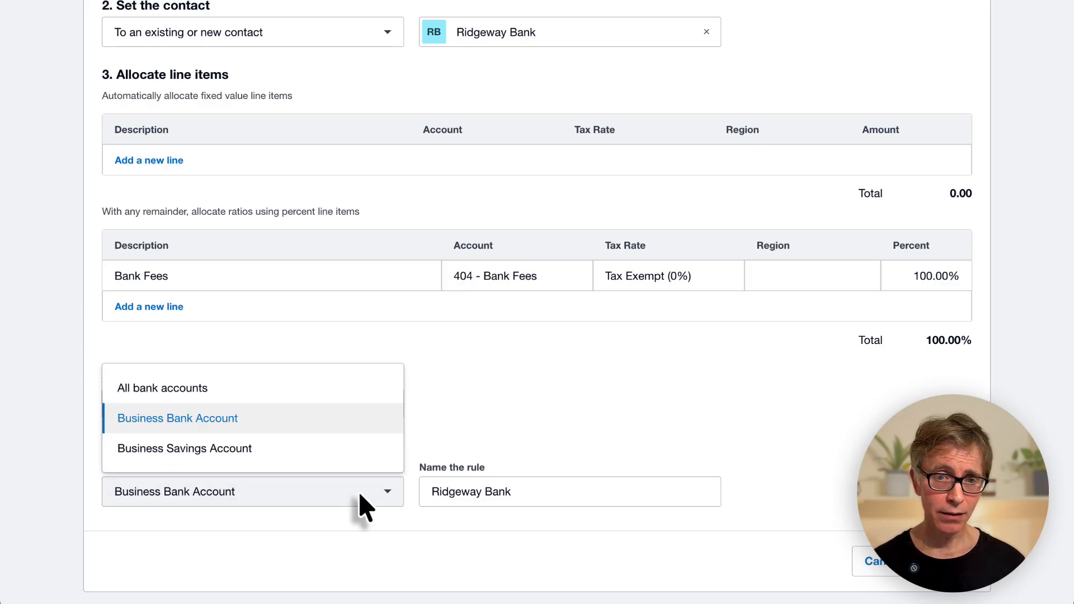
left_click(301, 388)
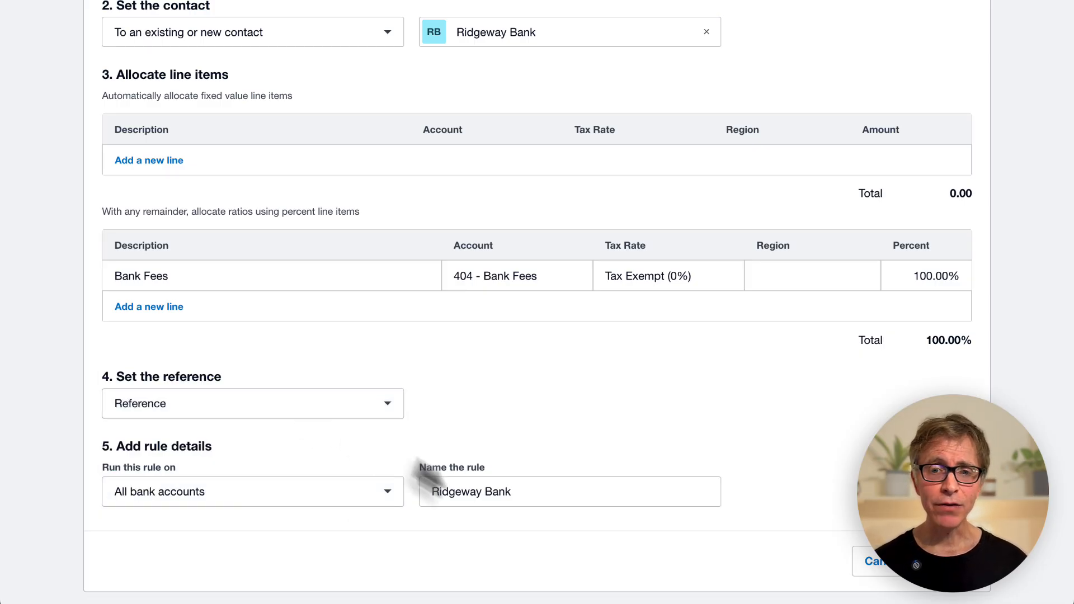
- Name the rule Ridgeway Bank - Bank Fees (404) and save it
left_click(533, 494)
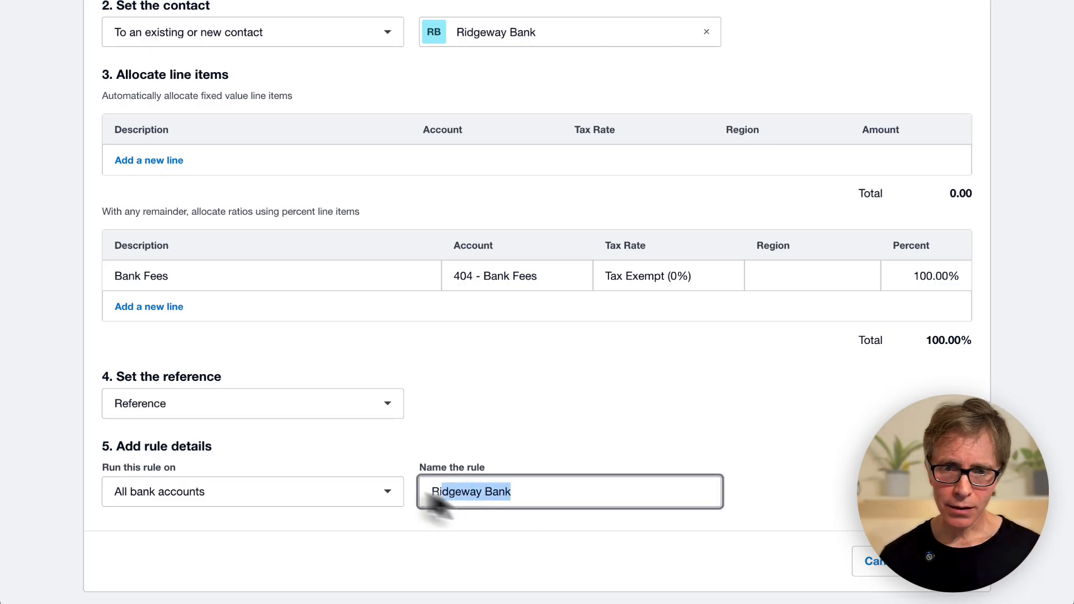
left_click(529, 491)
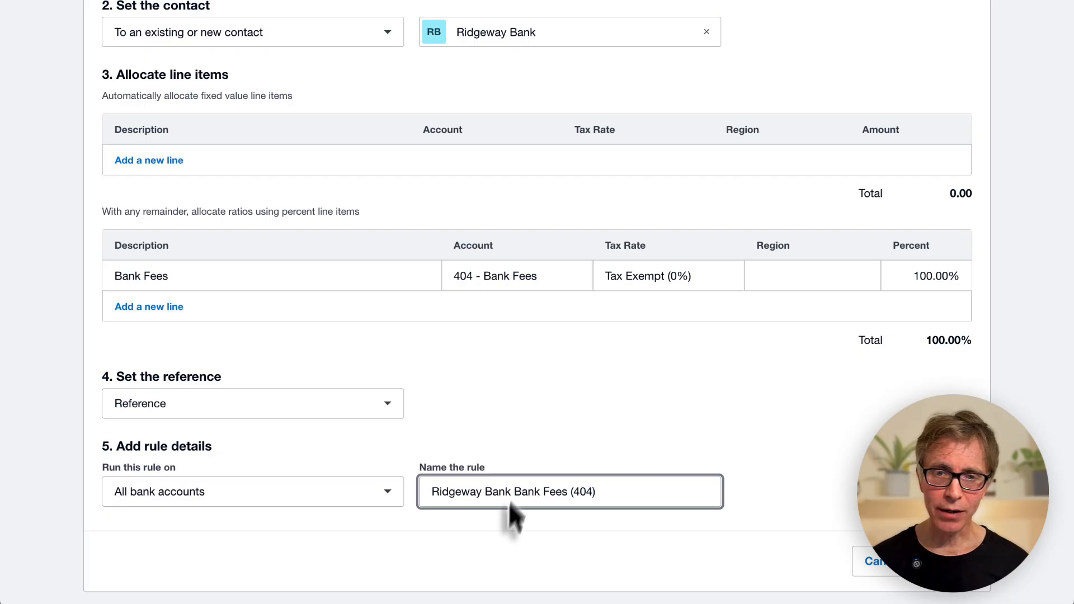
type("-")
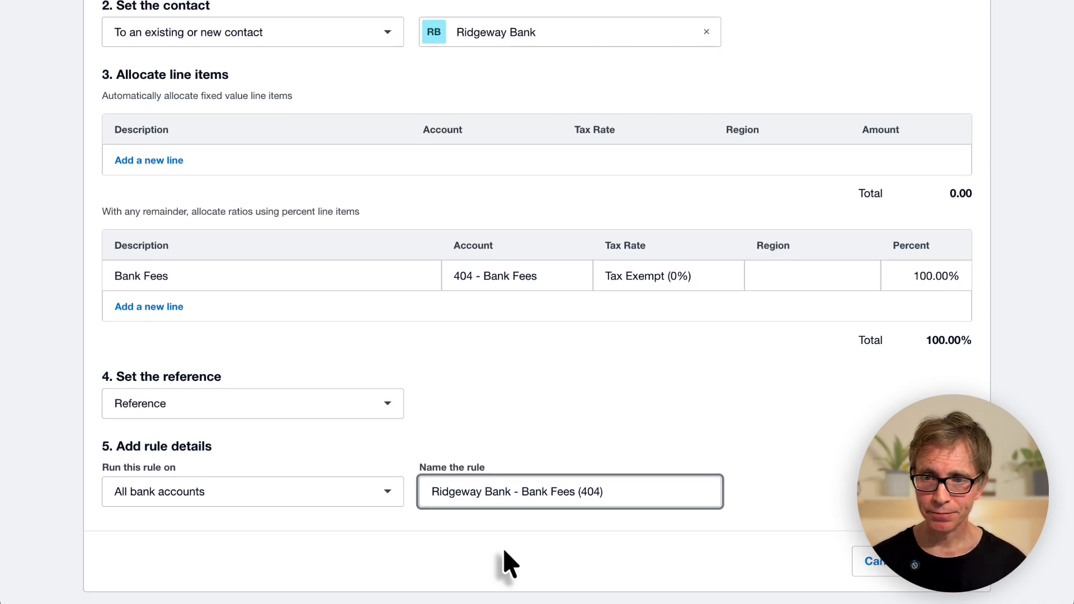
left_click(510, 564)
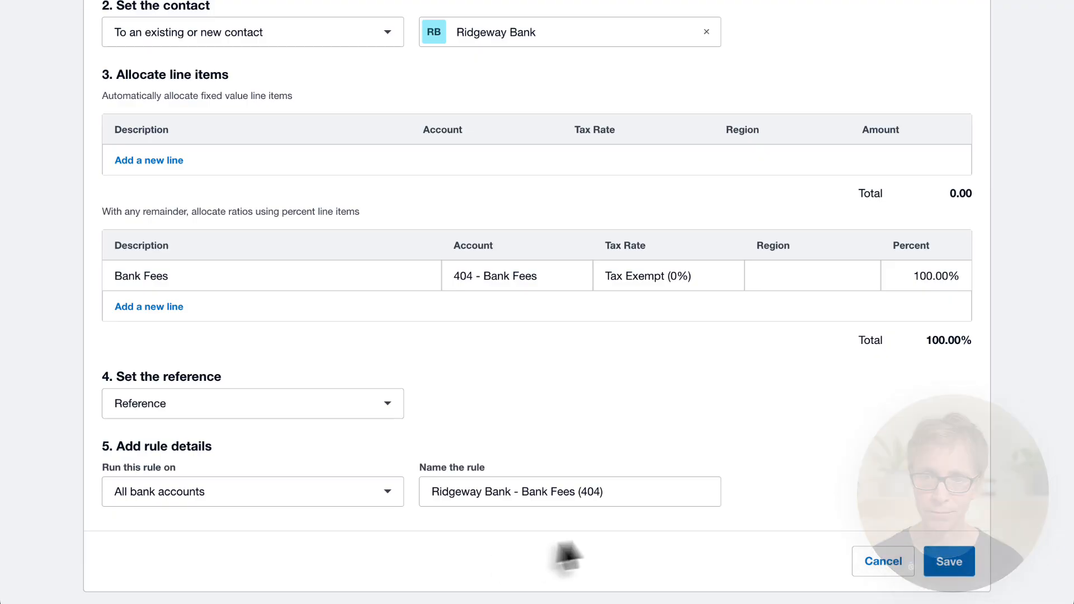
left_click(949, 563)
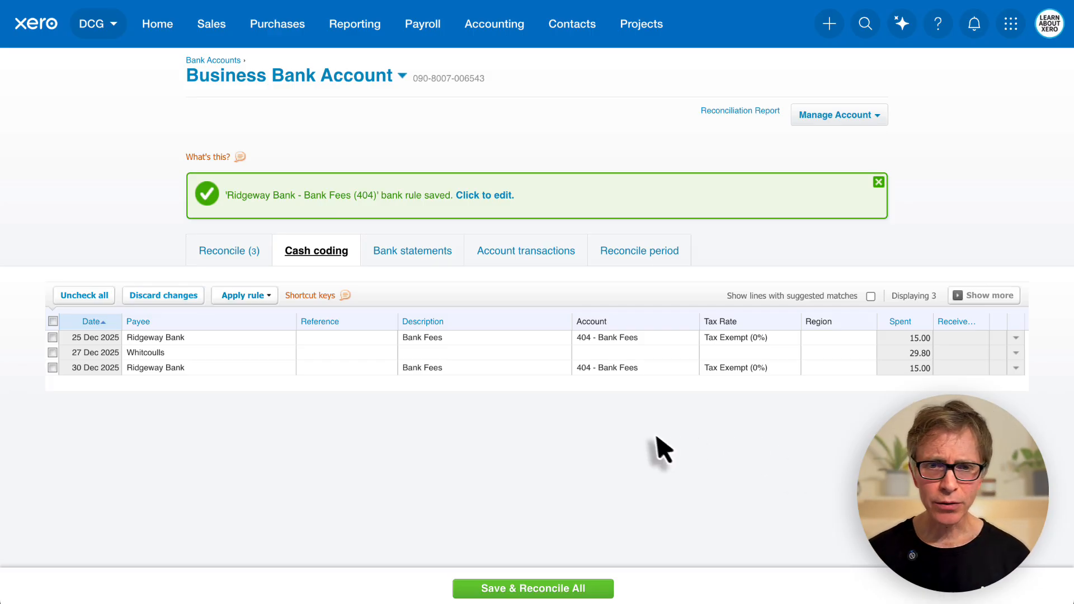
- Code the Whitcoulls statement line to account 461 - Printing & Stationery
left_click(615, 354)
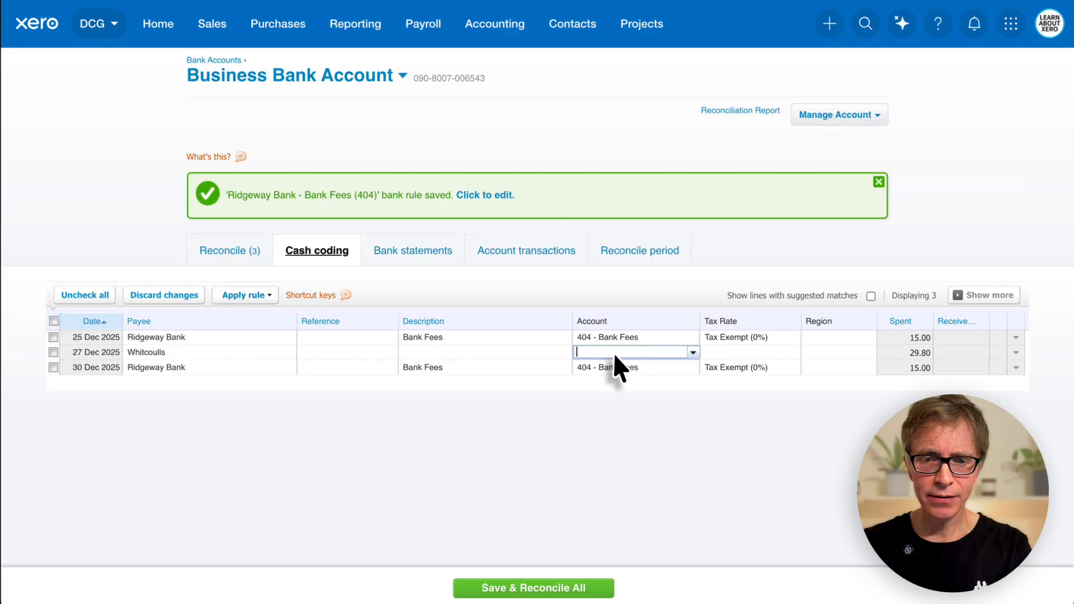
type("stat")
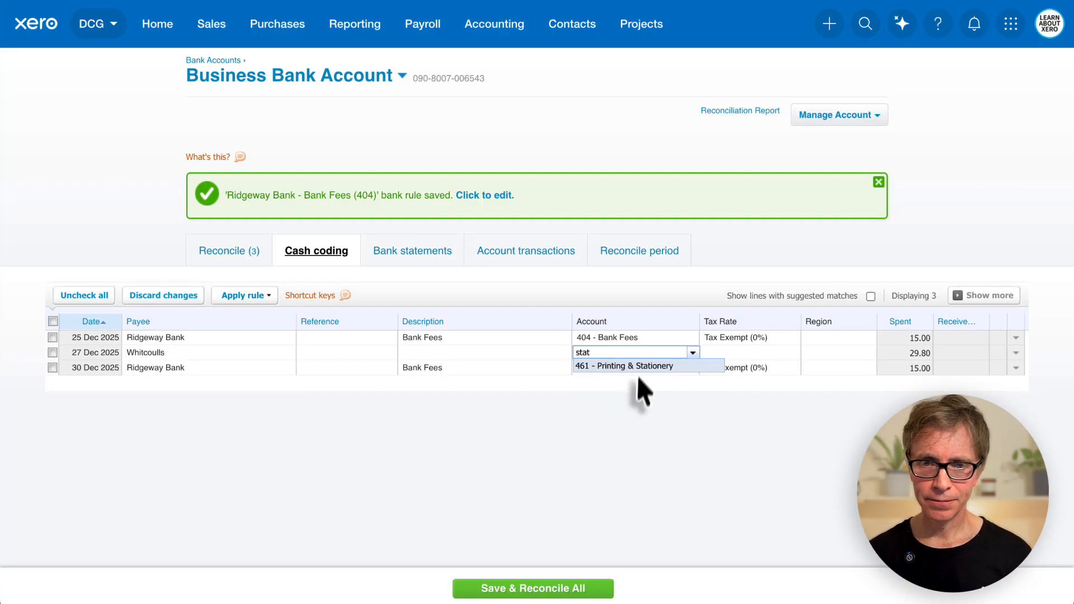
left_click(638, 367)
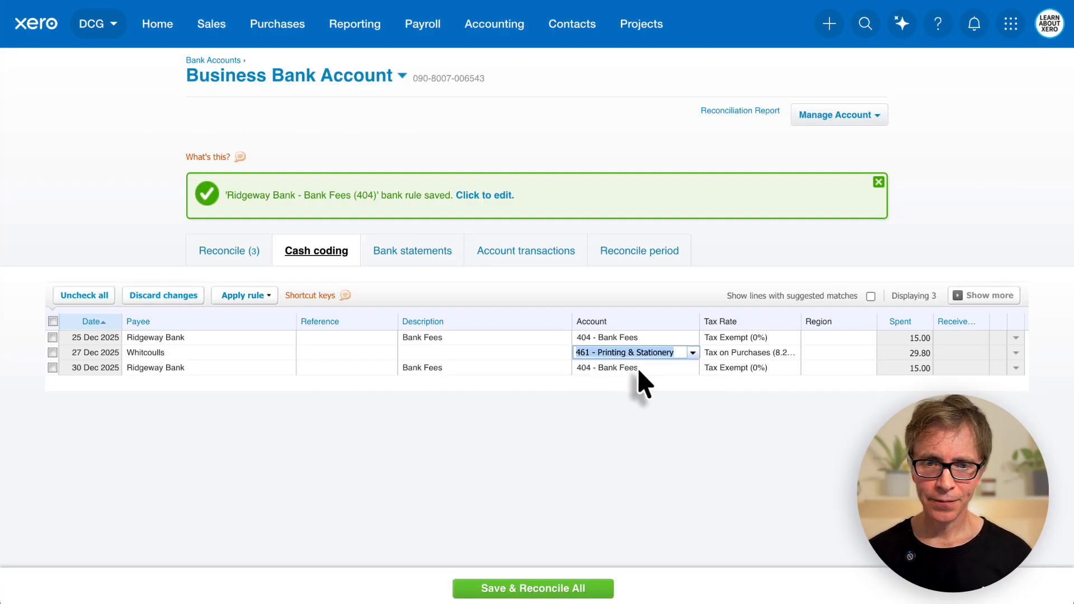
- Save and reconcile all the coded lines, and return to the home dashboard
left_click(570, 591)
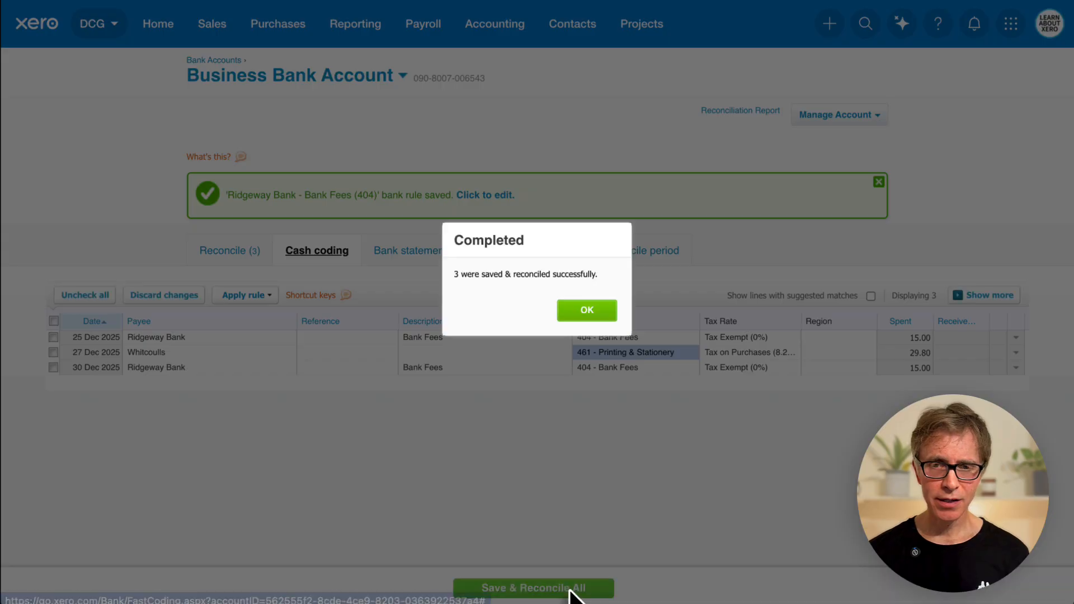
left_click(587, 314)
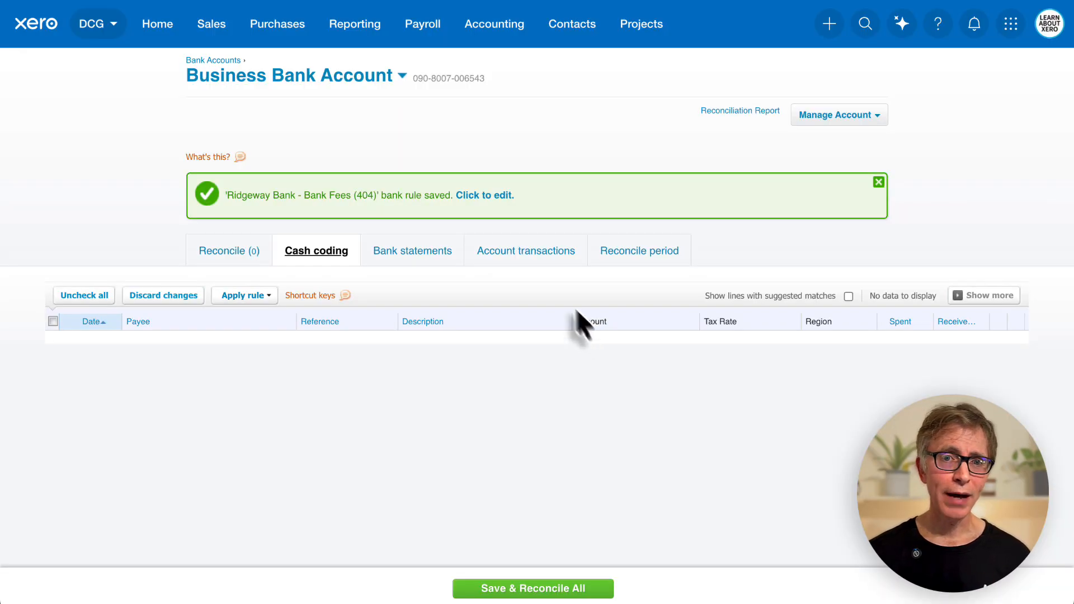
left_click(177, 28)
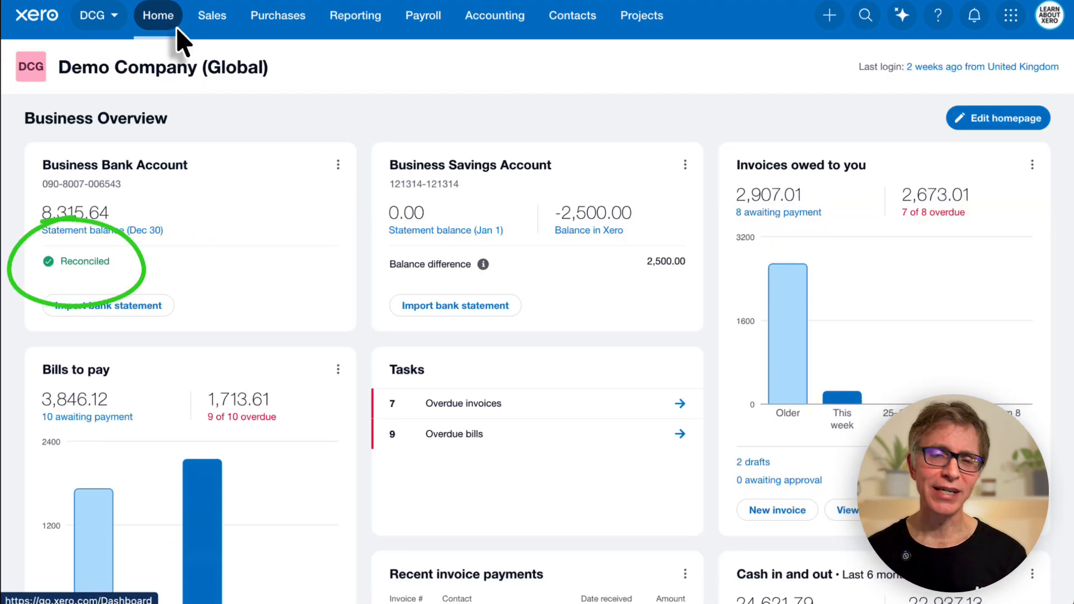